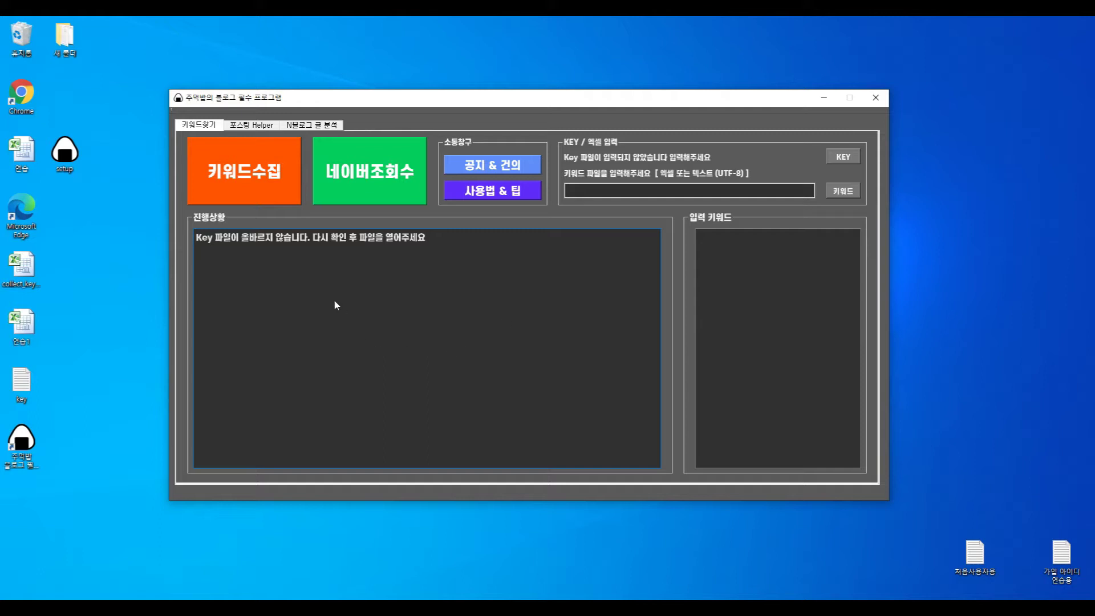
Load the key text file from the desktop as the program's KEY file.
{"action": "left_click", "coordinate": [842, 159]}
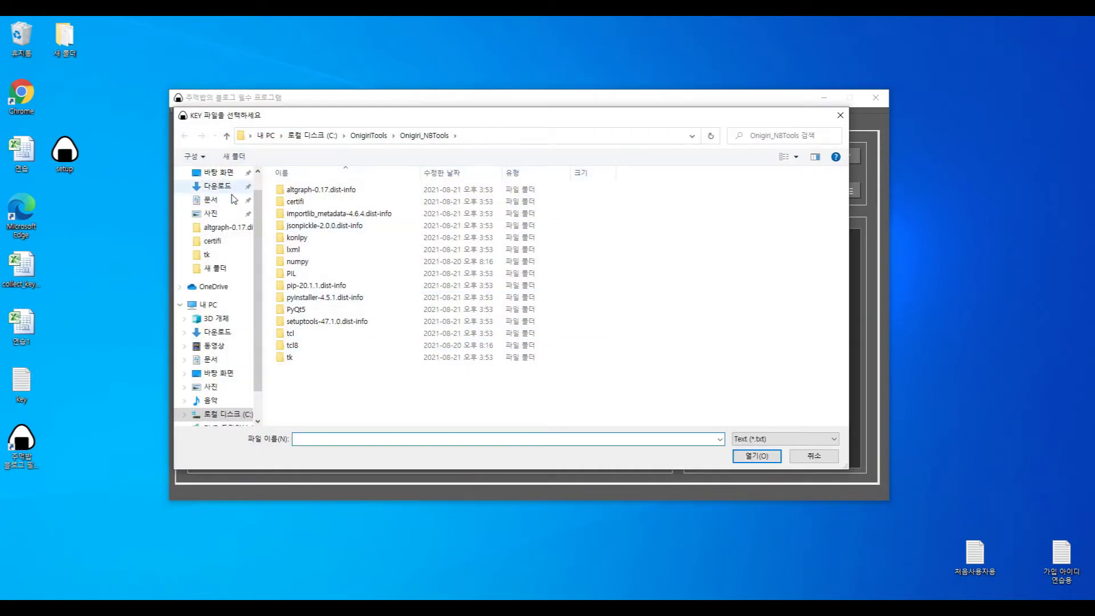
{"action": "left_click", "coordinate": [218, 172]}
{"action": "left_click", "coordinate": [304, 202]}
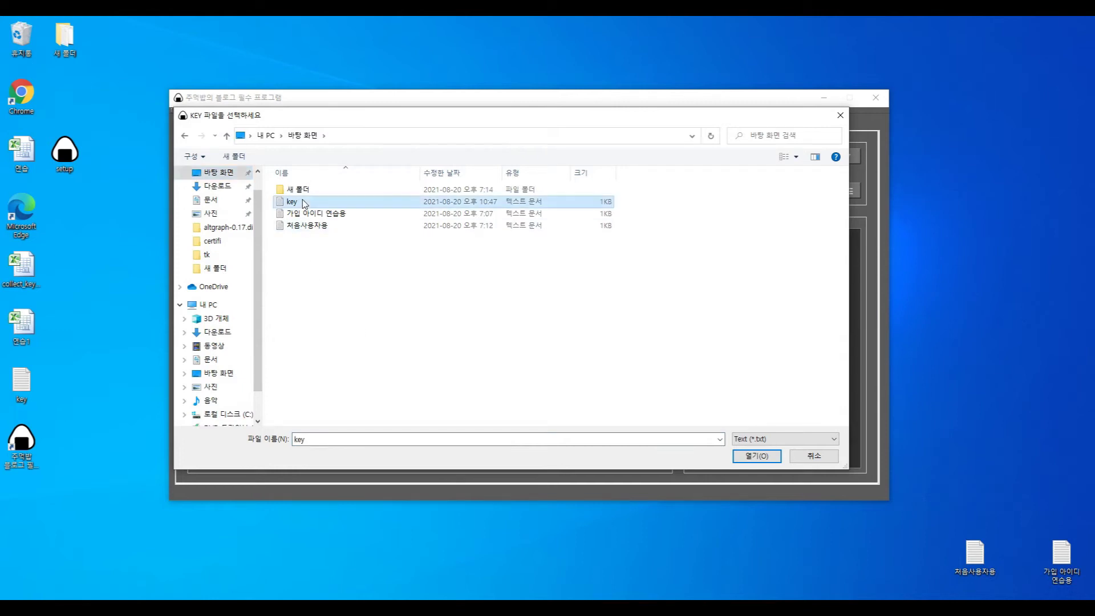
{"action": "left_click", "coordinate": [745, 460]}
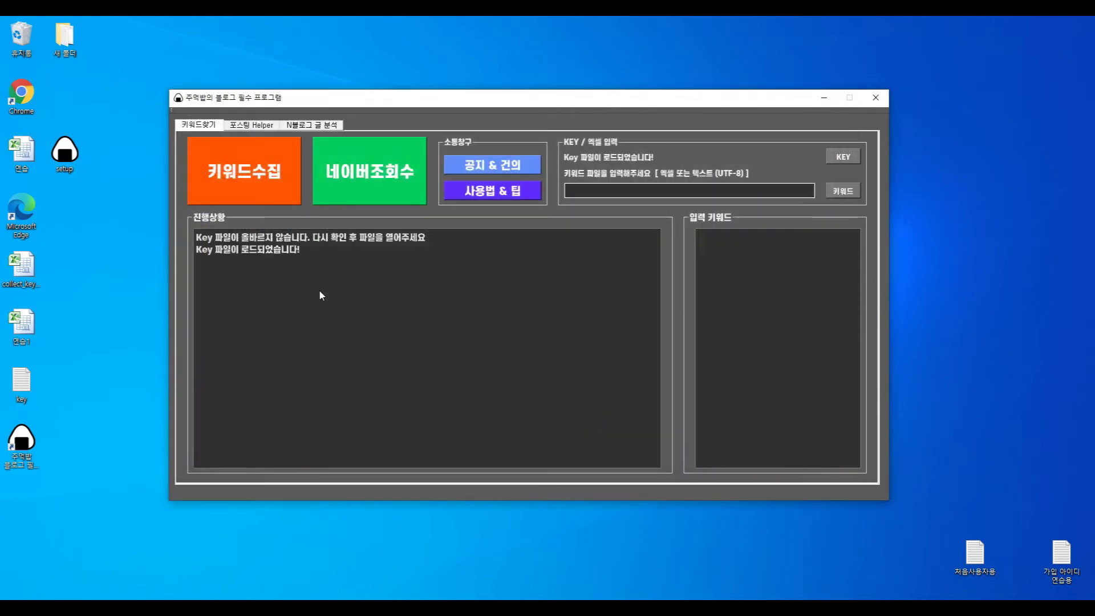
Examine the key file loading messages in the progress log.
{"action": "left_click_drag", "start_coordinate": [340, 252], "coordinate": [196, 252]}
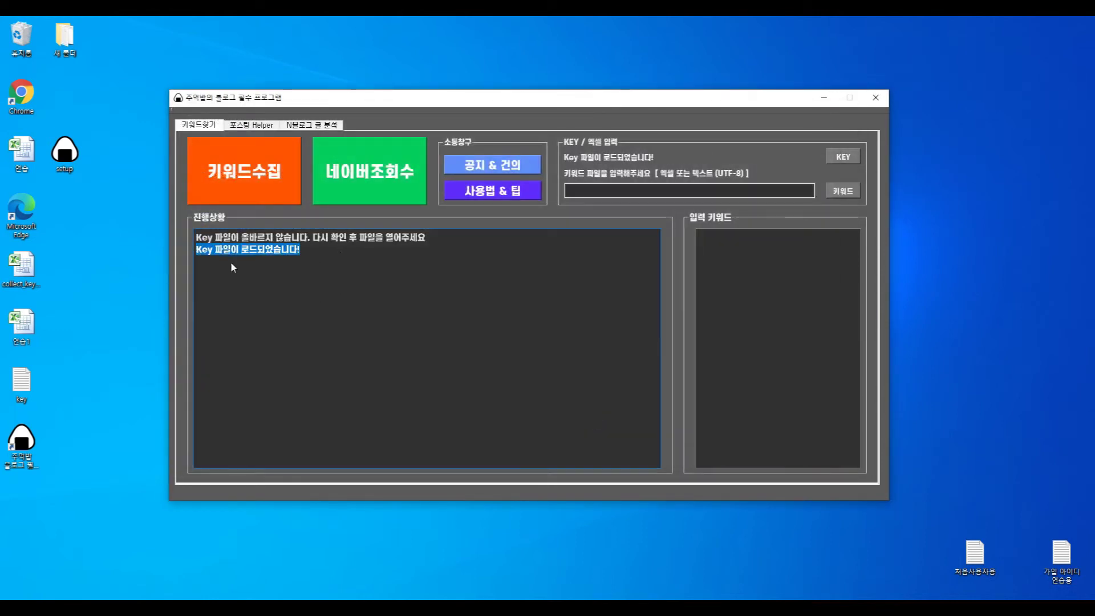
{"action": "left_click", "coordinate": [231, 261]}
{"action": "left_click_drag", "start_coordinate": [301, 254], "coordinate": [197, 252]}
{"action": "triple_click", "coordinate": [248, 236]}
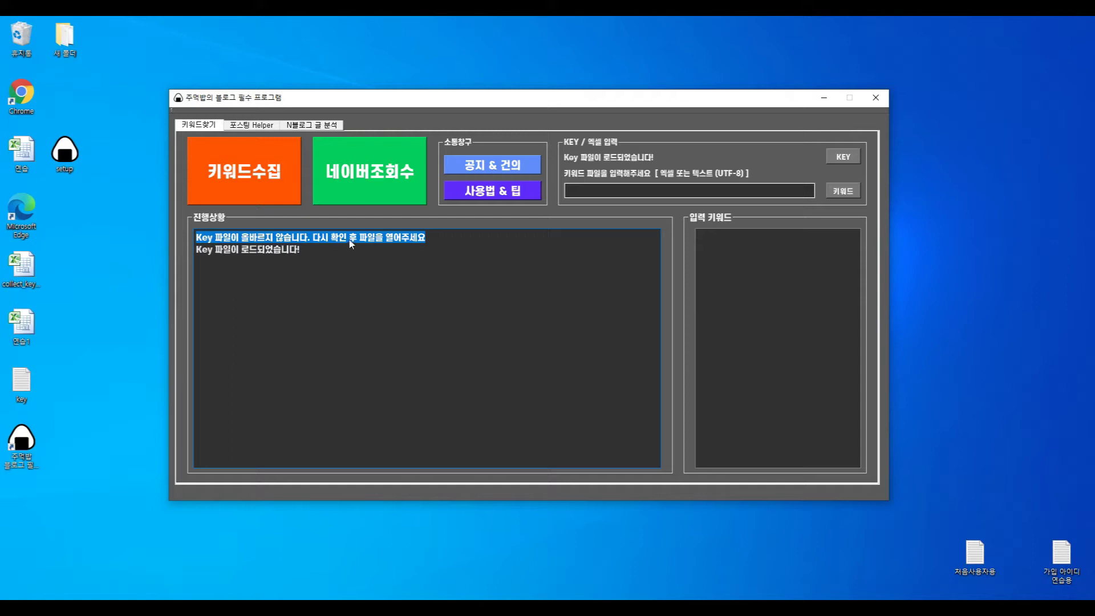
{"action": "left_click", "coordinate": [317, 247]}
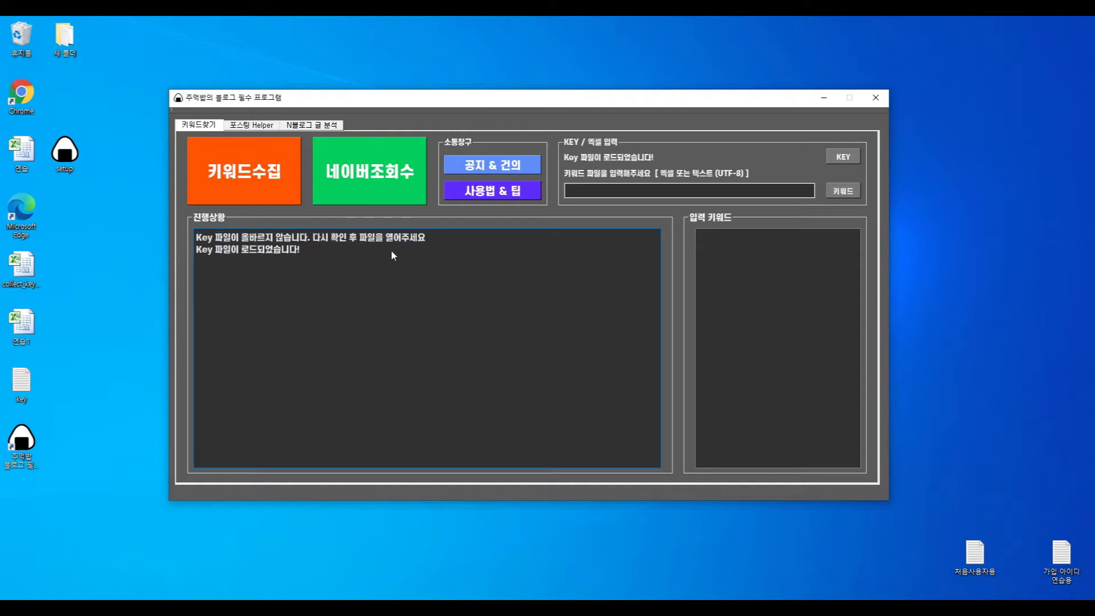
{"action": "triple_click", "coordinate": [304, 263]}
{"action": "left_click_drag", "start_coordinate": [309, 250], "coordinate": [199, 254]}
{"action": "left_click", "coordinate": [281, 356]}
Look over the 포스팅 Helper and N블로그 글 분석 pages, and return to 키워드찾기.
{"action": "left_click", "coordinate": [259, 127]}
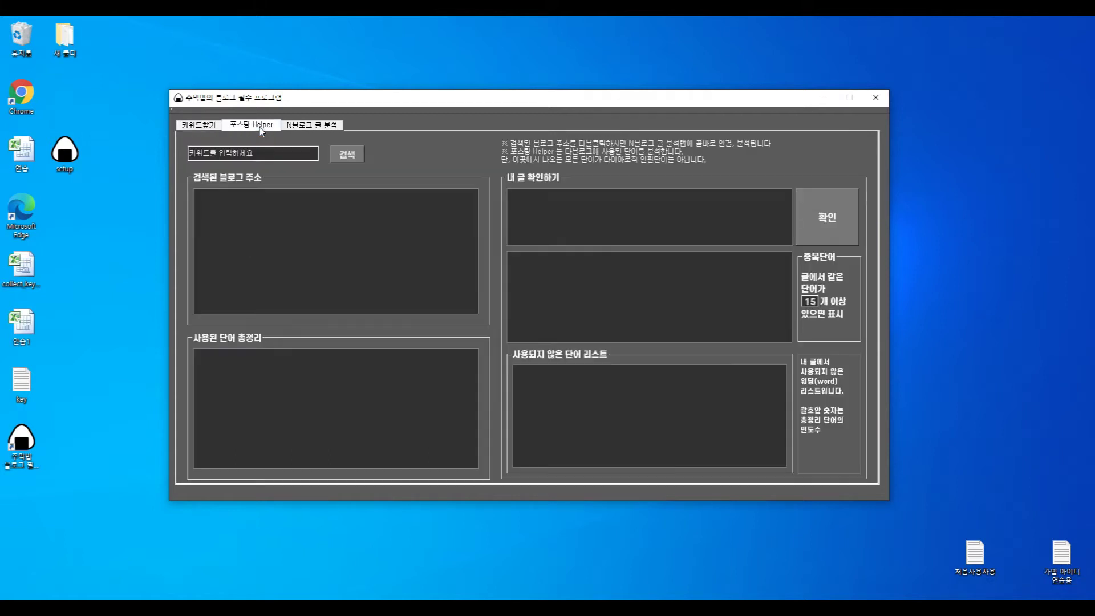
{"action": "left_click", "coordinate": [313, 126]}
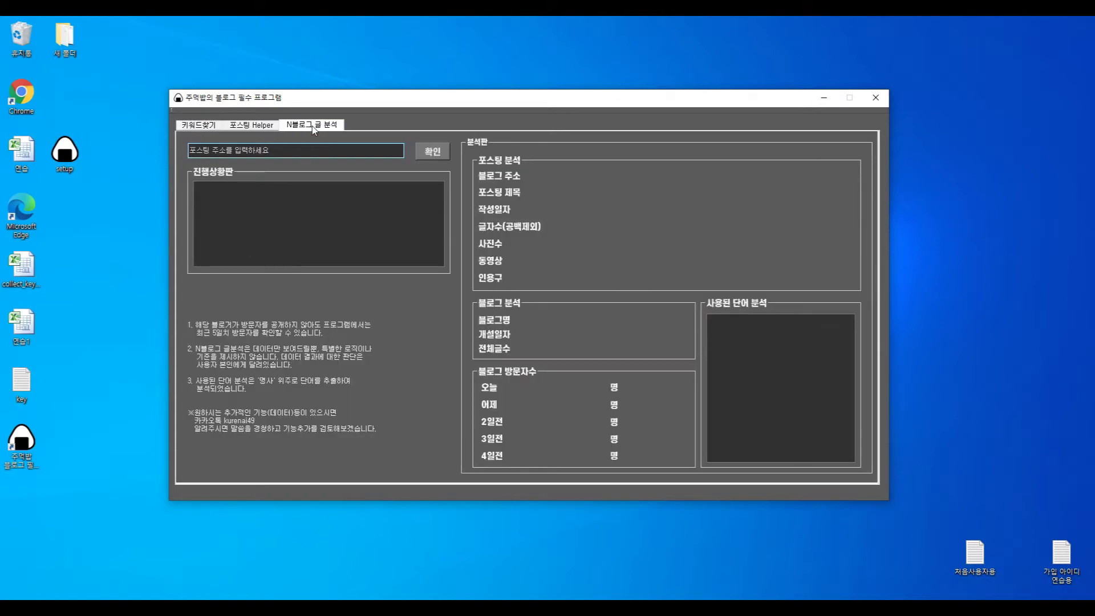
{"action": "left_click", "coordinate": [201, 127]}
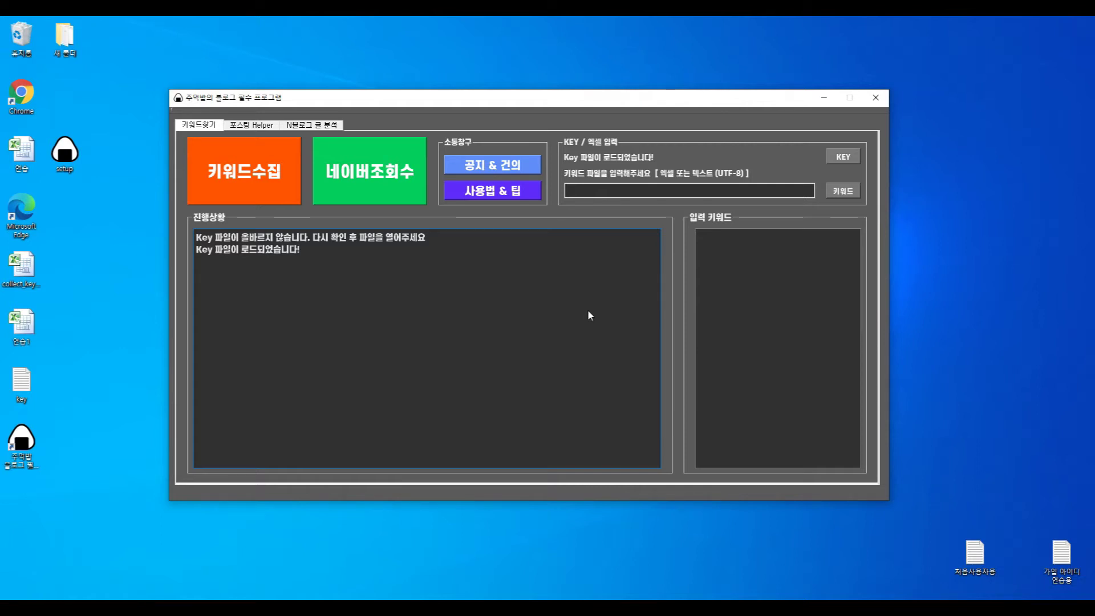
Create a new text document on the desktop, keeping the default name 새 텍스트 문서.
{"action": "right_click", "coordinate": [119, 345]}
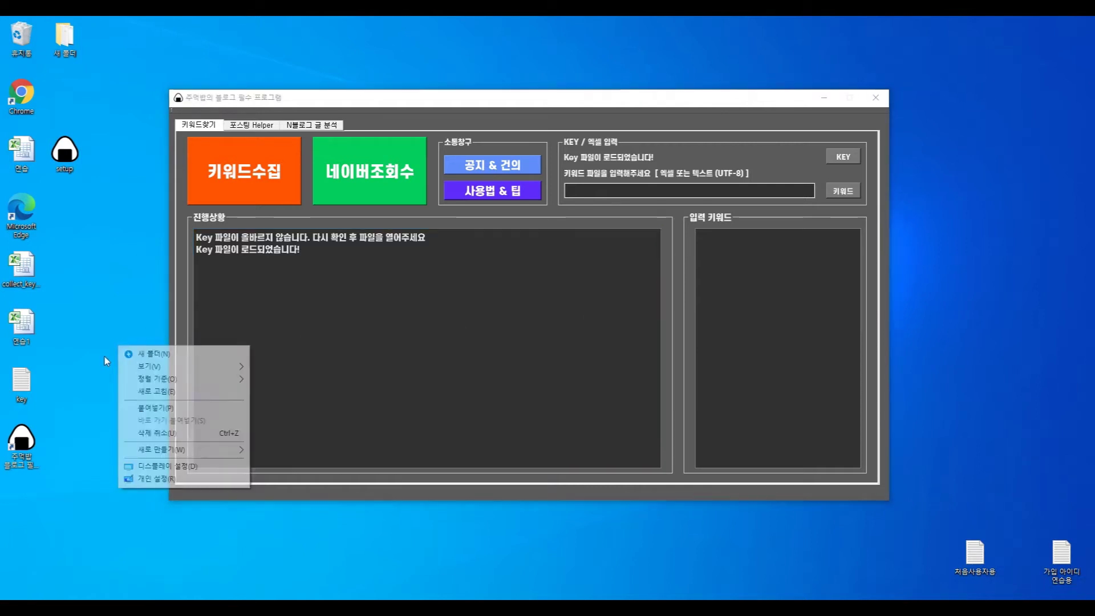
{"action": "mouse_move", "coordinate": [222, 450]}
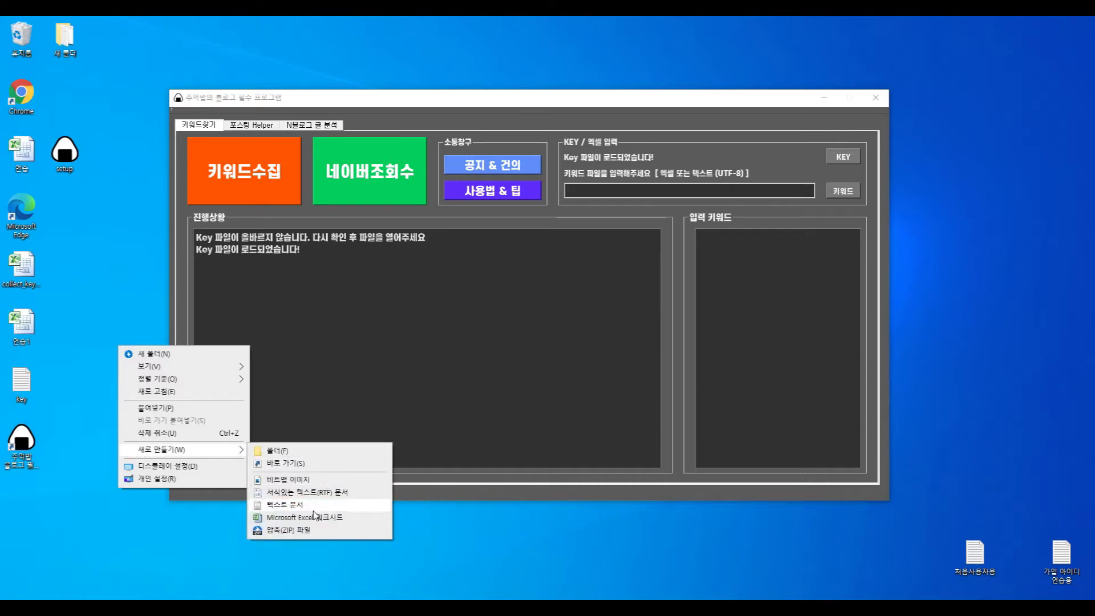
{"action": "left_click", "coordinate": [288, 505]}
{"action": "left_click_drag", "start_coordinate": [150, 380], "coordinate": [122, 391]}
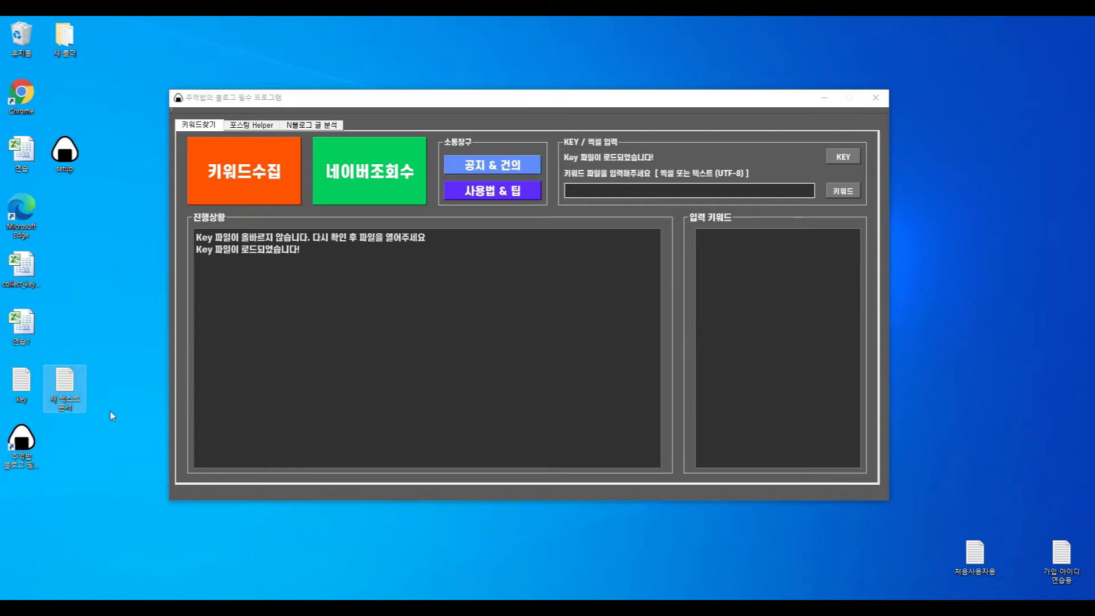
Open the new text document and list 엑셀, 페이스북, 유튜브 and 네이버블로그 on separate lines.
{"action": "double_click", "coordinate": [66, 406]}
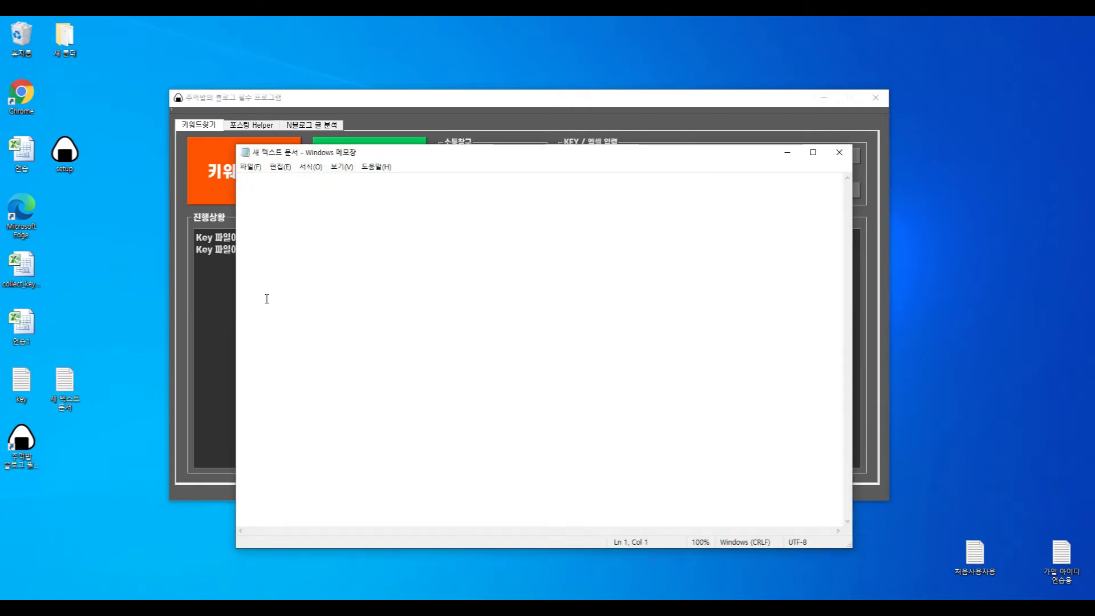
{"action": "type", "text": "셀페이스북"}
{"action": "key", "text": "Return"}
{"action": "type", "text": "유튜브"}
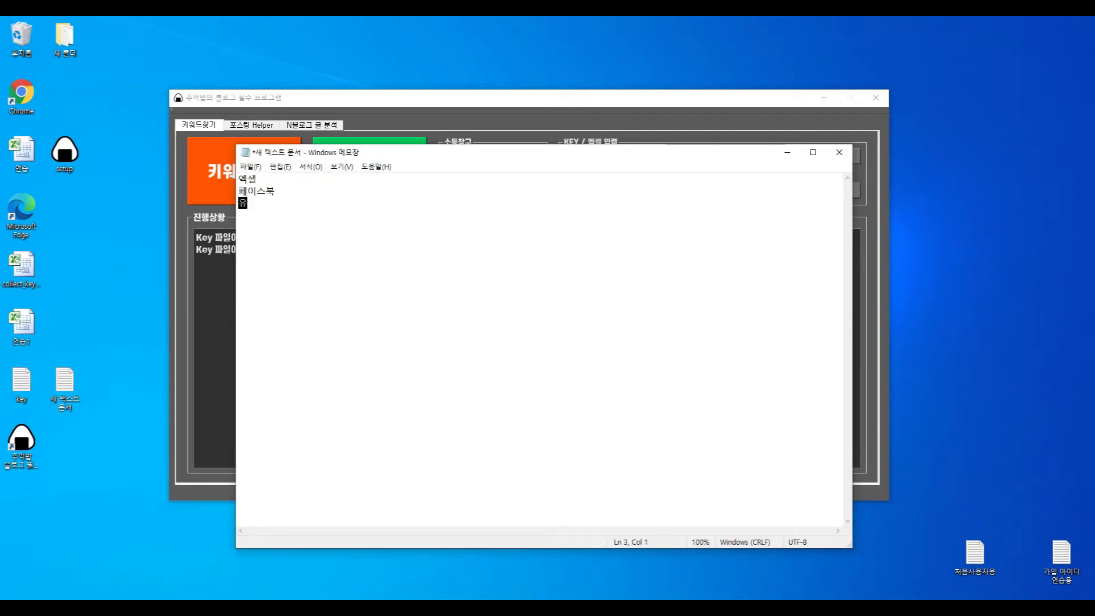
{"action": "key", "text": "Return"}
{"action": "type", "text": "네이버블로그"}
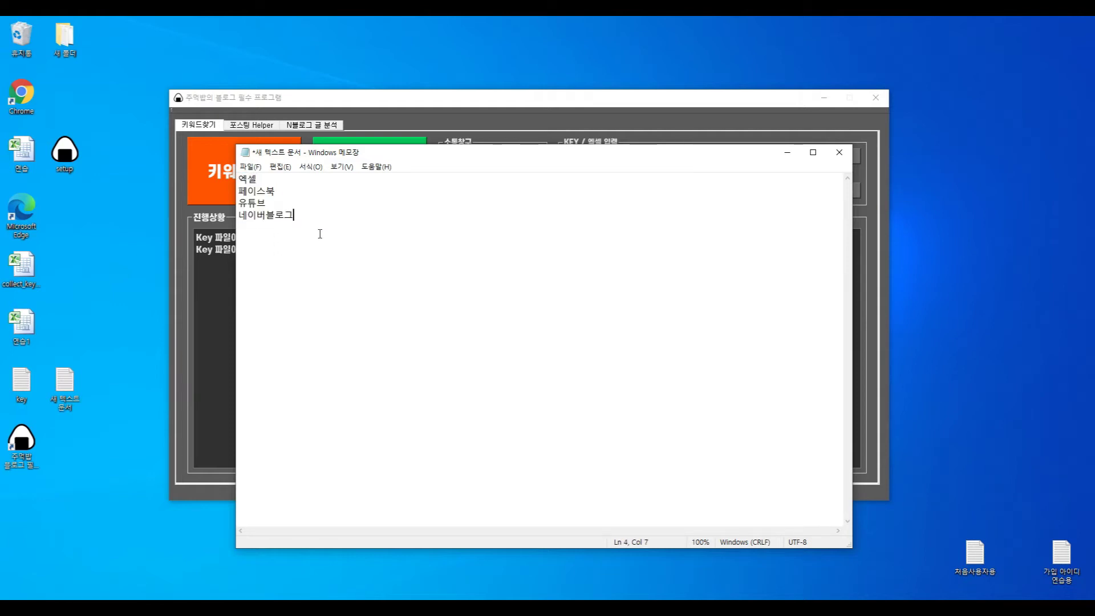
Save the keyword text document and close it.
{"action": "key", "text": "ctrl+s"}
{"action": "left_click", "coordinate": [250, 167]}
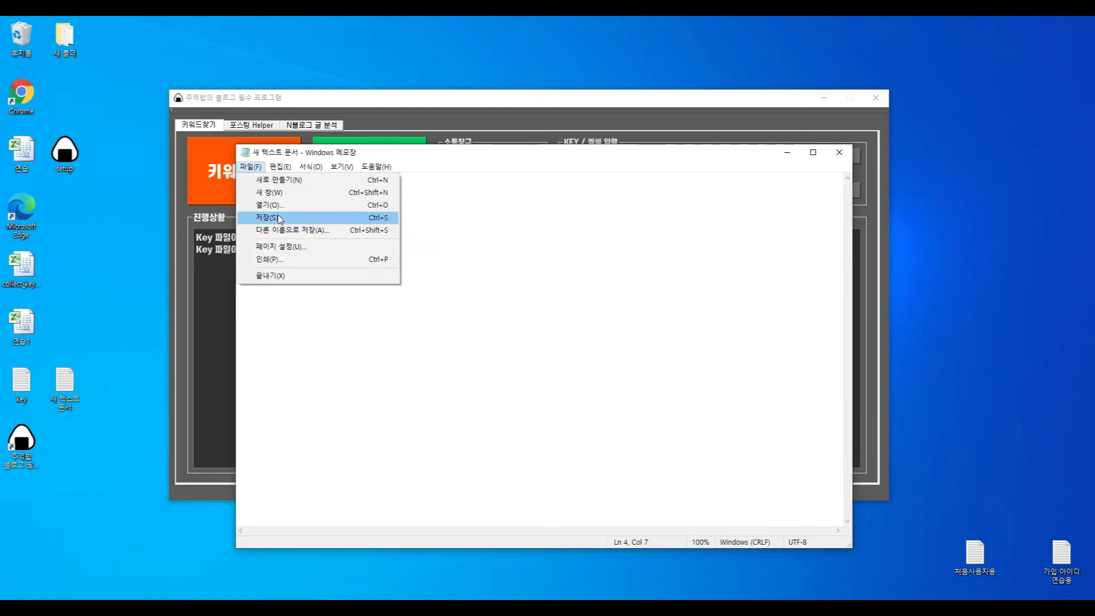
{"action": "left_click", "coordinate": [278, 219]}
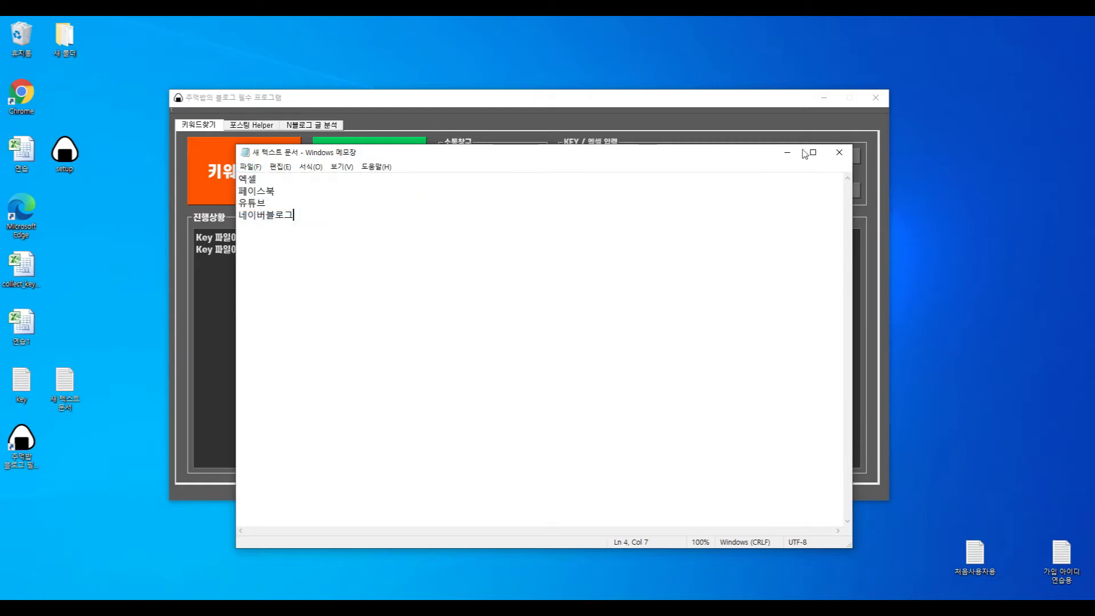
{"action": "left_click", "coordinate": [838, 153]}
Load 새 텍스트 문서 from the desktop as the keyword file and check each imported keyword.
{"action": "left_click", "coordinate": [842, 192]}
{"action": "double_click", "coordinate": [311, 237]}
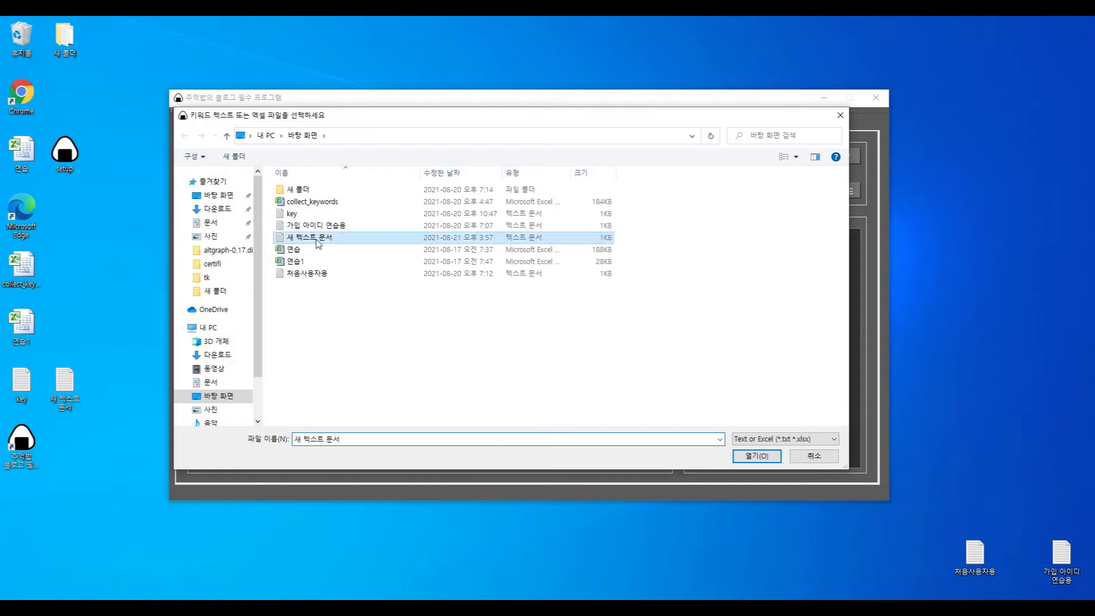
{"action": "left_click", "coordinate": [742, 259]}
{"action": "left_click", "coordinate": [734, 269]}
{"action": "left_click", "coordinate": [731, 288]}
{"action": "left_click", "coordinate": [727, 307]}
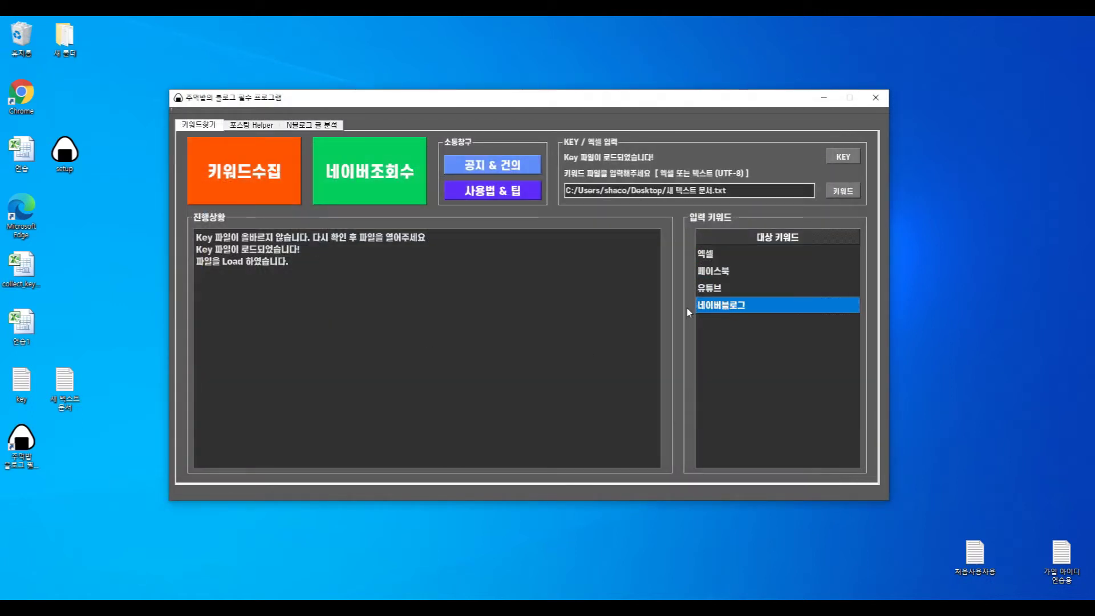
{"action": "left_click", "coordinate": [573, 336]}
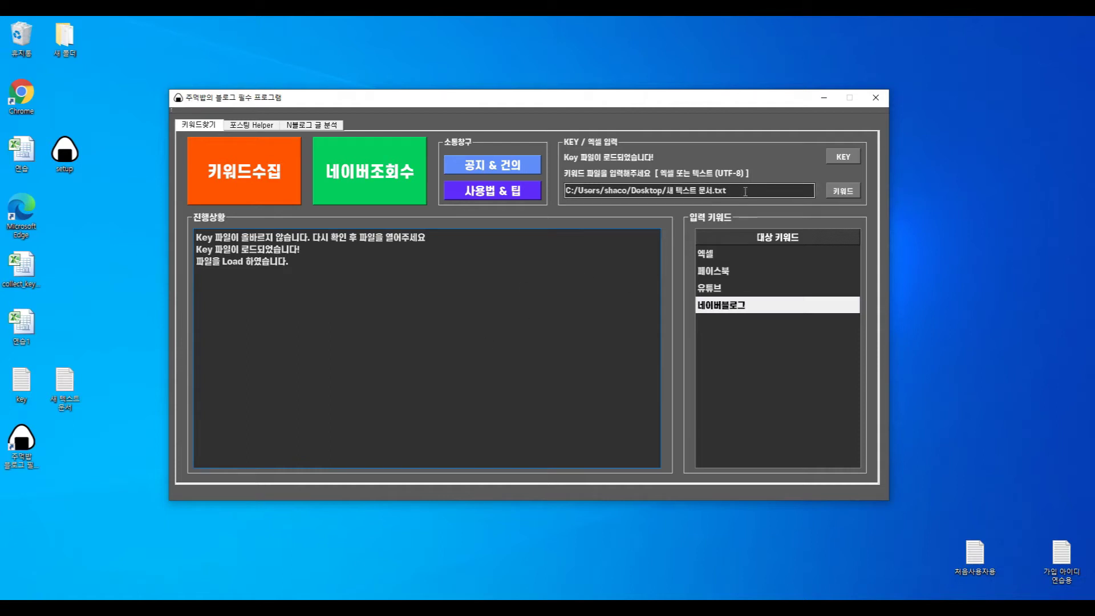
Create a new Microsoft Excel worksheet file on the desktop with its default name.
{"action": "right_click", "coordinate": [70, 440]}
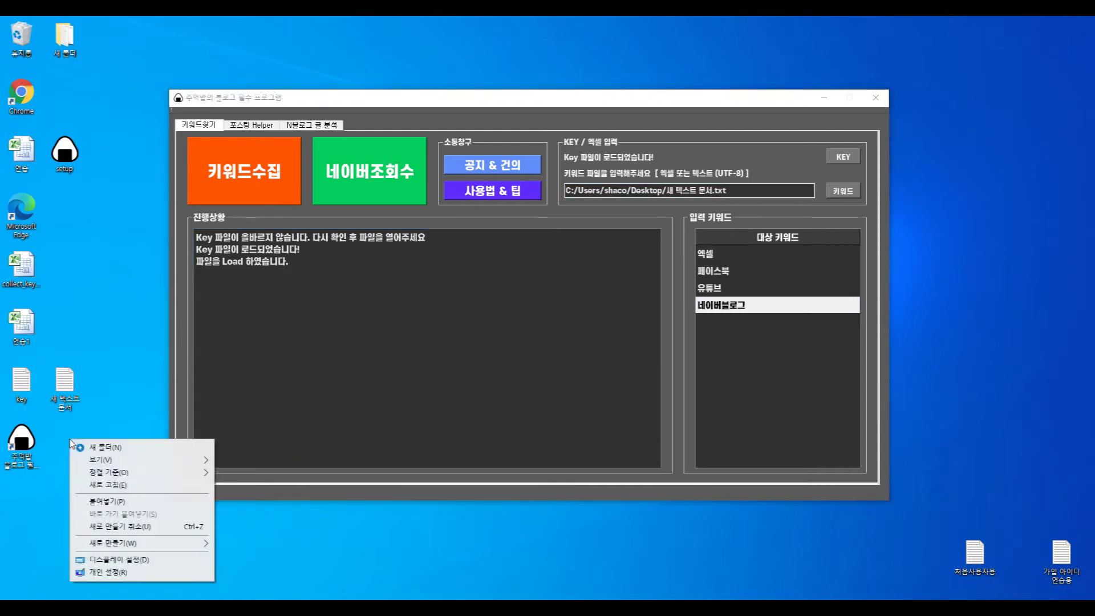
{"action": "mouse_move", "coordinate": [136, 552]}
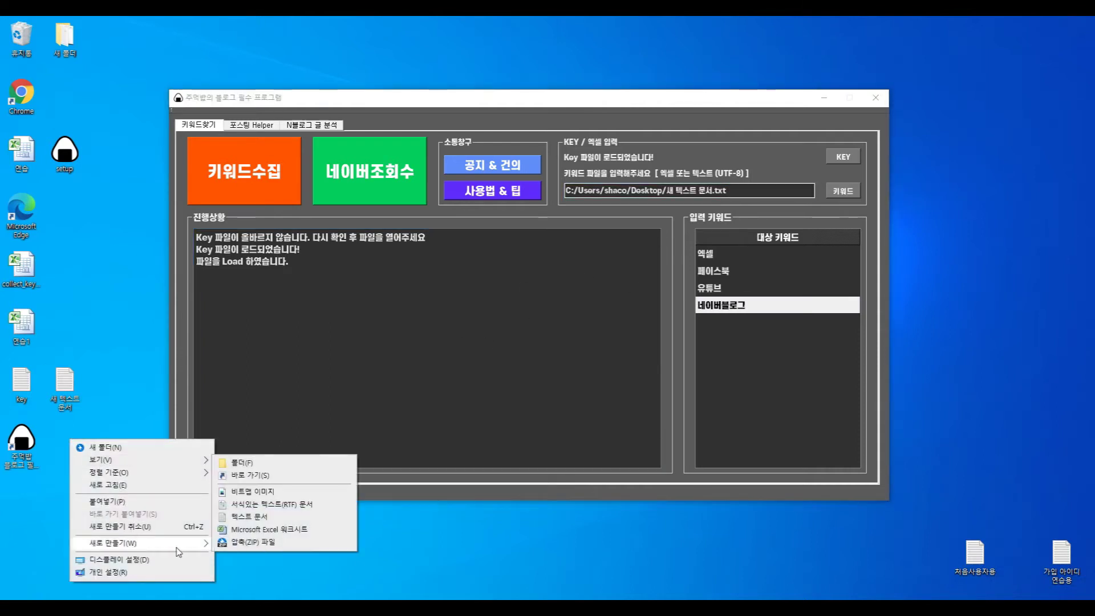
{"action": "left_click", "coordinate": [251, 532]}
Open the new workbook, enter 페이스북, 엑셀 and 유튜브 in cells A1 to A3, and save and close it.
{"action": "double_click", "coordinate": [70, 456]}
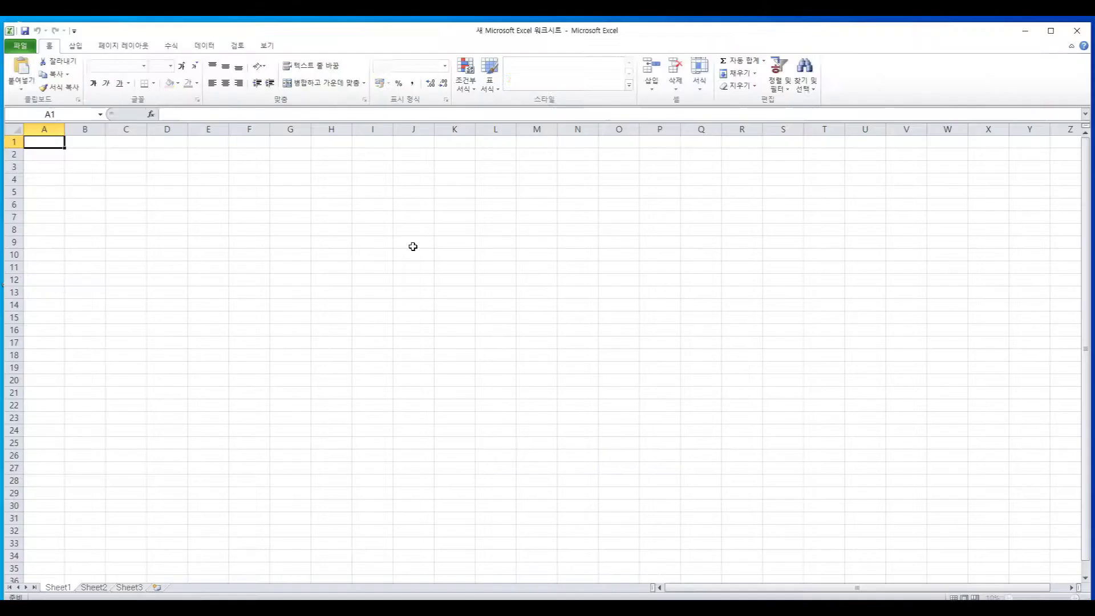
{"action": "type", "text": "페이스북"}
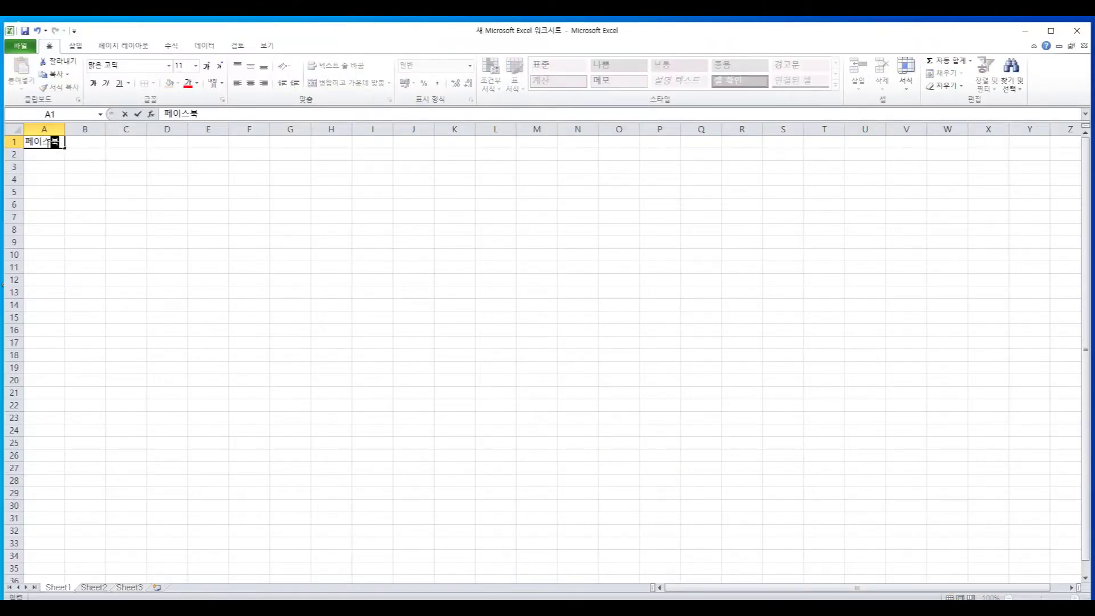
{"action": "key", "text": "Return"}
{"action": "type", "text": "엑셀"}
{"action": "key", "text": "Return"}
{"action": "type", "text": "유튜브"}
{"action": "key", "text": "ctrl+Return"}
{"action": "left_click", "coordinate": [63, 178]}
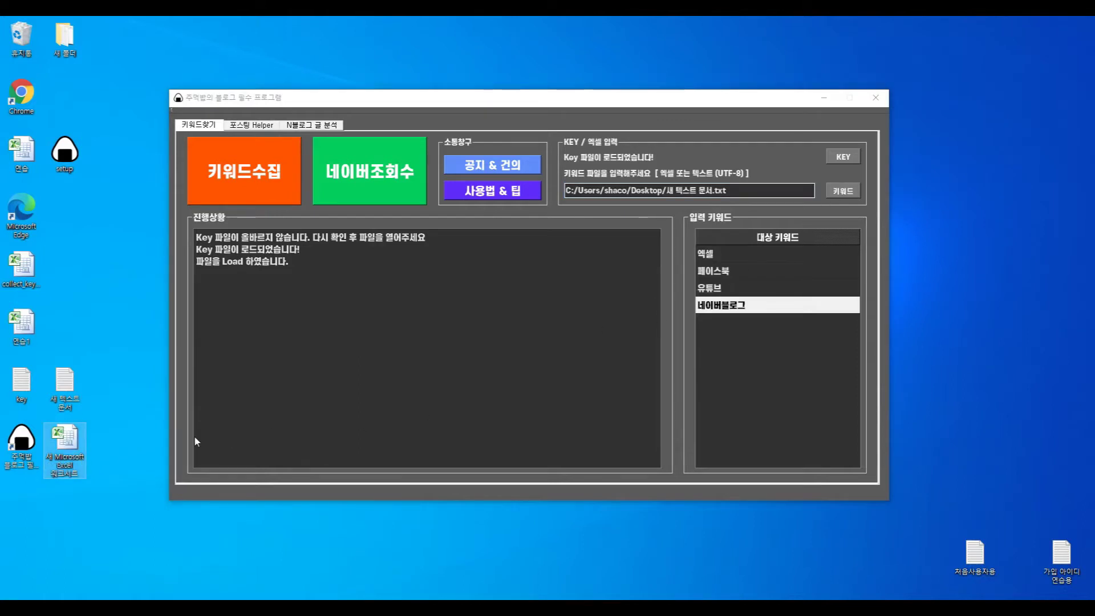
Load the 새 Microsoft Excel 워크시트 workbook as the keyword file and check the entries in the target keyword list.
{"action": "left_click", "coordinate": [843, 191]}
{"action": "left_click", "coordinate": [342, 237]}
{"action": "left_click", "coordinate": [379, 285]}
{"action": "double_click", "coordinate": [366, 238]}
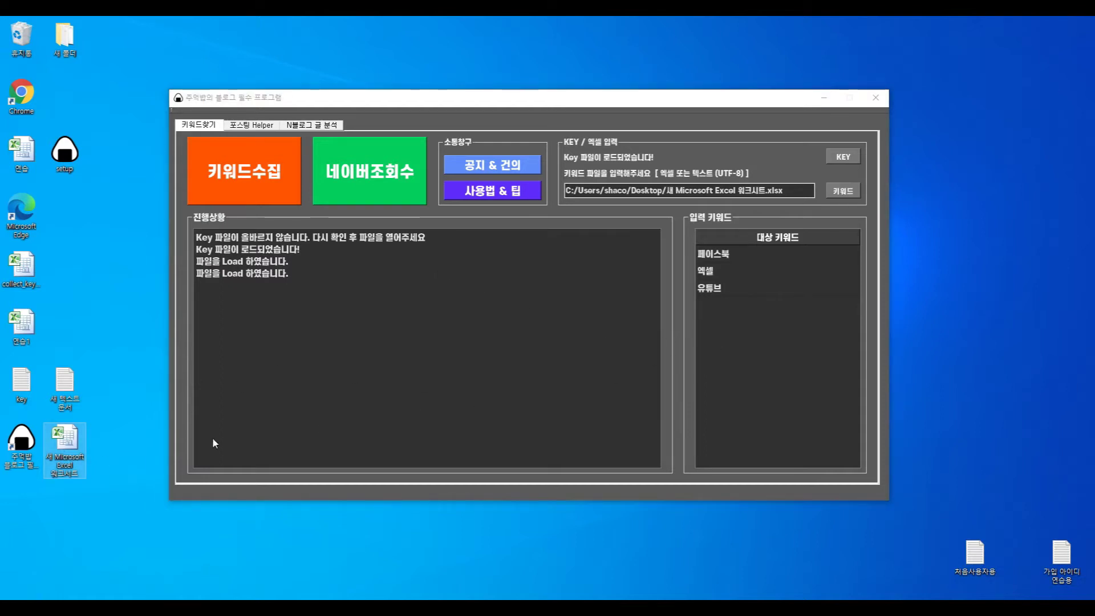
{"action": "left_click", "coordinate": [741, 268]}
{"action": "left_click", "coordinate": [734, 287]}
{"action": "left_click", "coordinate": [733, 270]}
{"action": "left_click", "coordinate": [730, 255]}
{"action": "left_click", "coordinate": [733, 274]}
{"action": "left_click", "coordinate": [736, 288]}
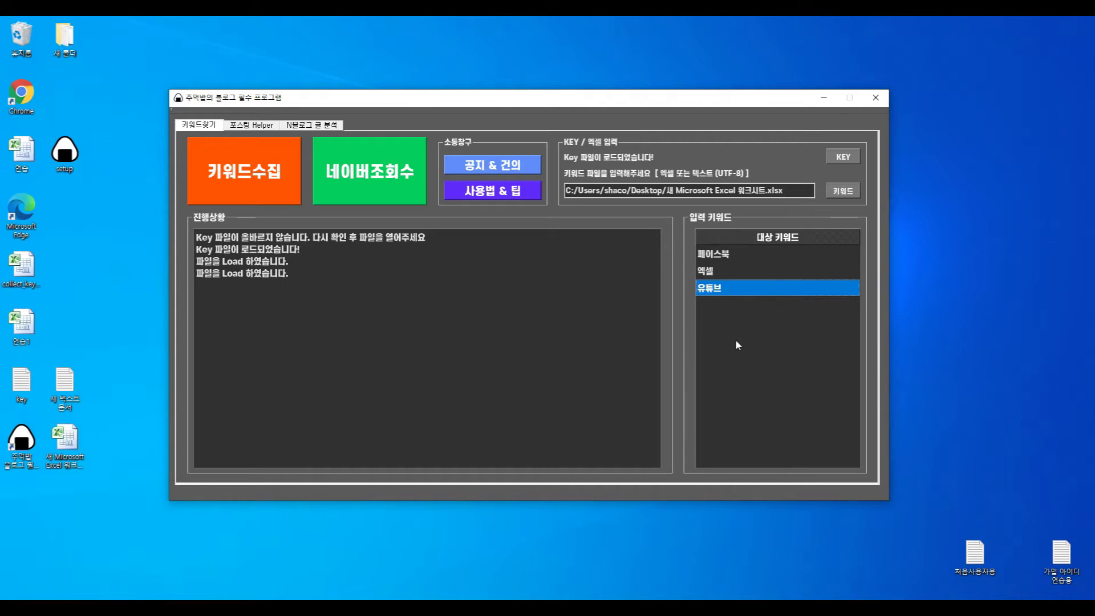
{"action": "left_click", "coordinate": [407, 300]}
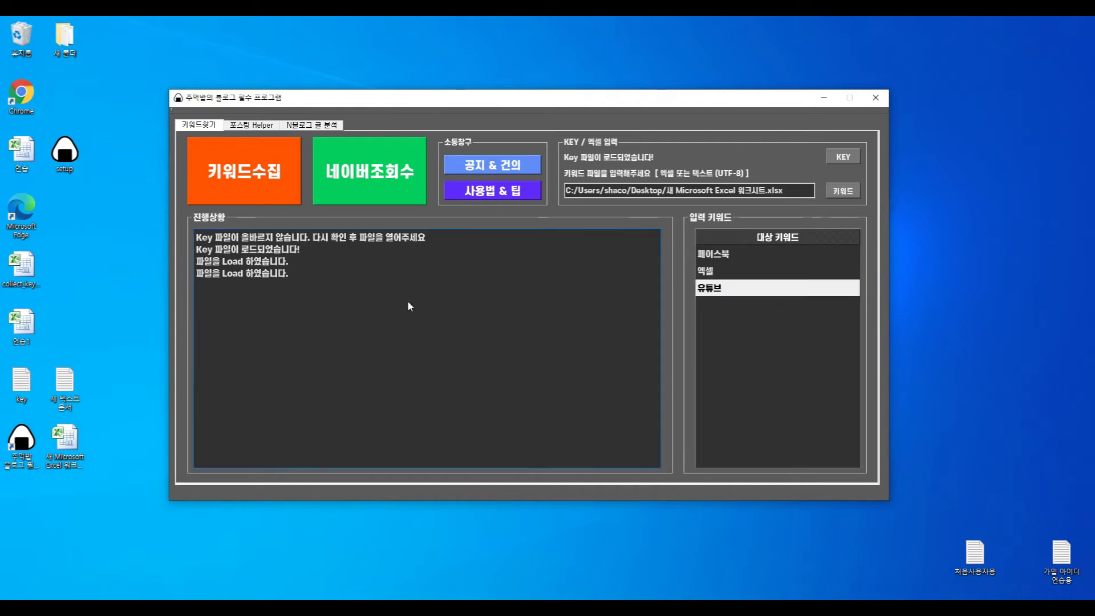
Run 키워드수집 for the loaded keywords, saving the results on the desktop as an Excel file named 키워드.
{"action": "left_click", "coordinate": [262, 179]}
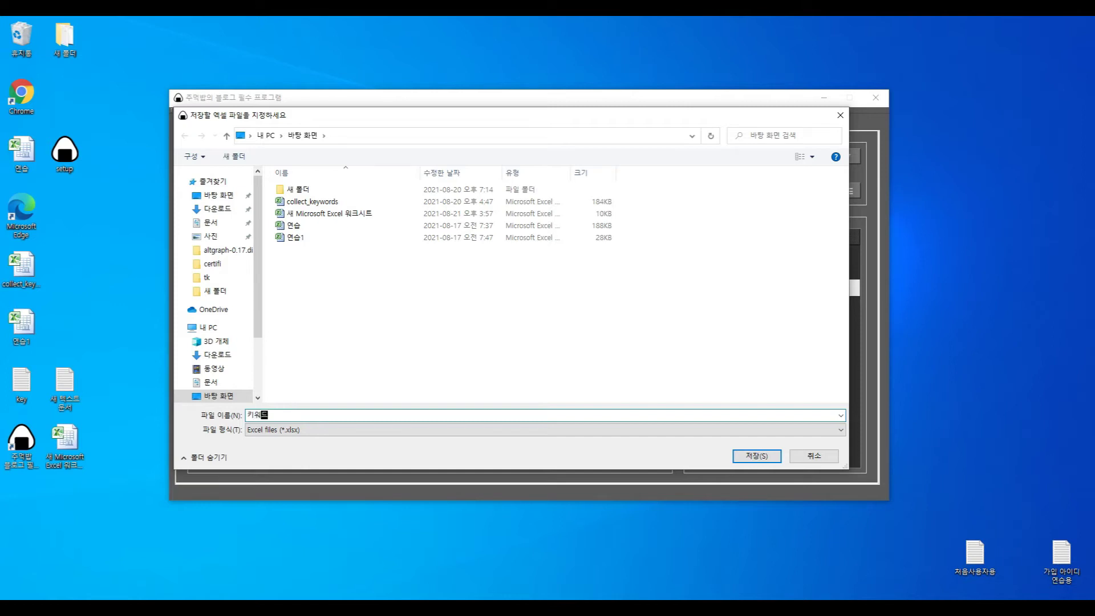
{"action": "left_click", "coordinate": [750, 458]}
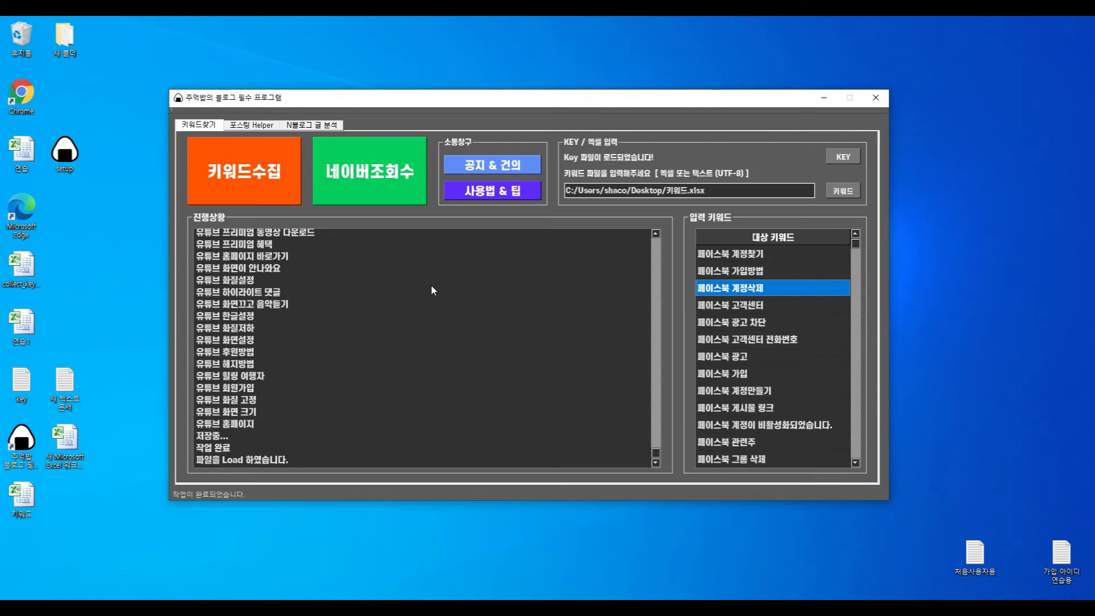
{"action": "left_click", "coordinate": [209, 468]}
Open the 키워드 workbook from the desktop and examine the collected keywords in column A from the first to the last row.
{"action": "left_click", "coordinate": [22, 499]}
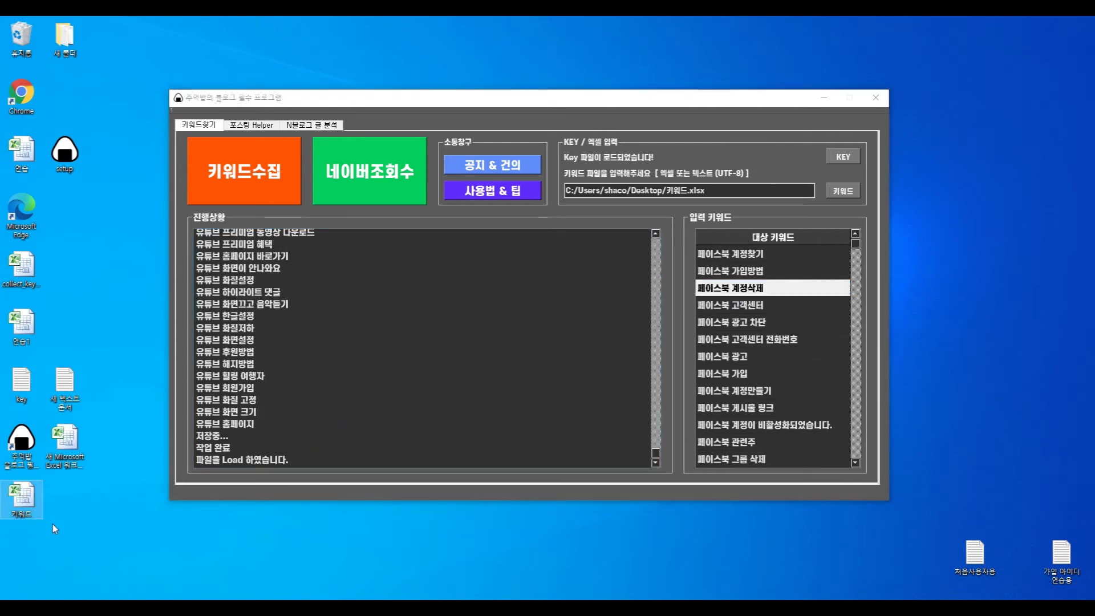
{"action": "key", "text": "Return"}
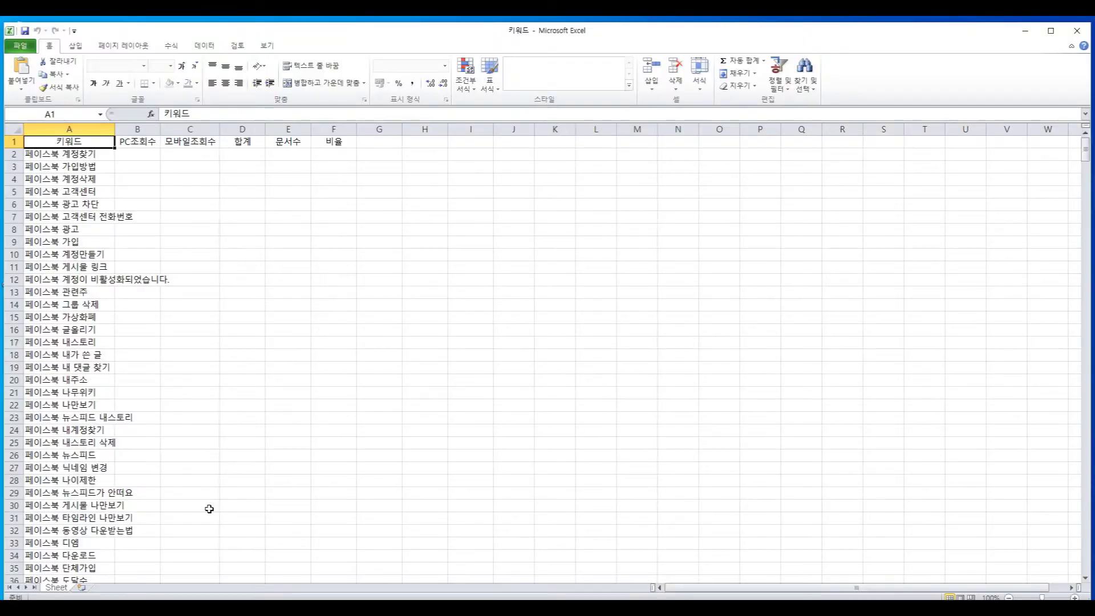
{"action": "left_click", "coordinate": [100, 256]}
{"action": "left_click", "coordinate": [91, 155]}
{"action": "left_click_drag", "start_coordinate": [92, 155], "coordinate": [89, 368]}
{"action": "left_click", "coordinate": [89, 367]}
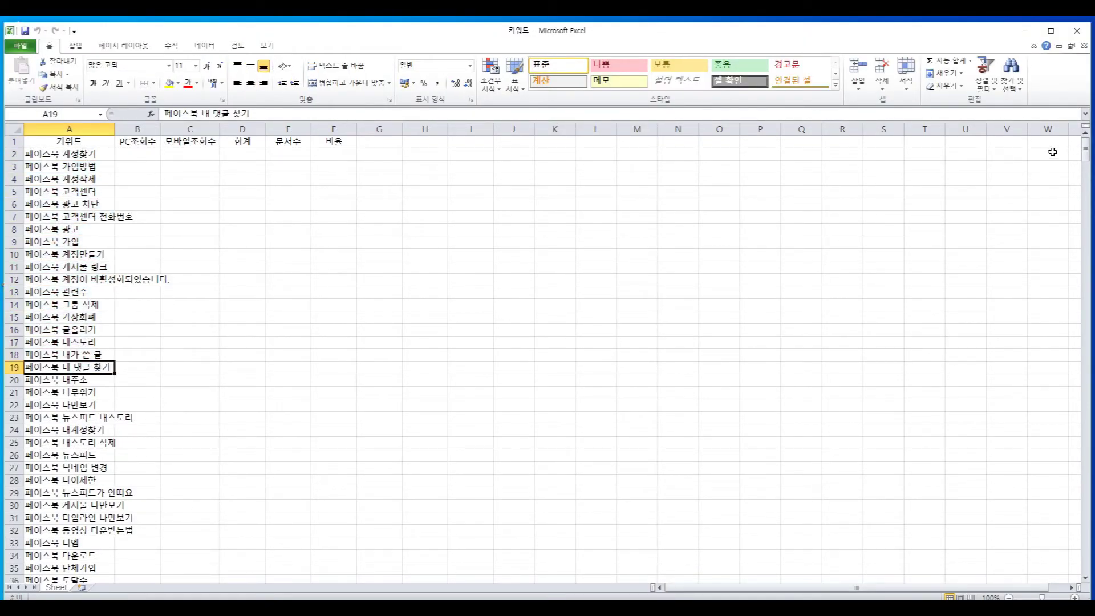
{"action": "left_click_drag", "start_coordinate": [1087, 151], "coordinate": [1087, 562]}
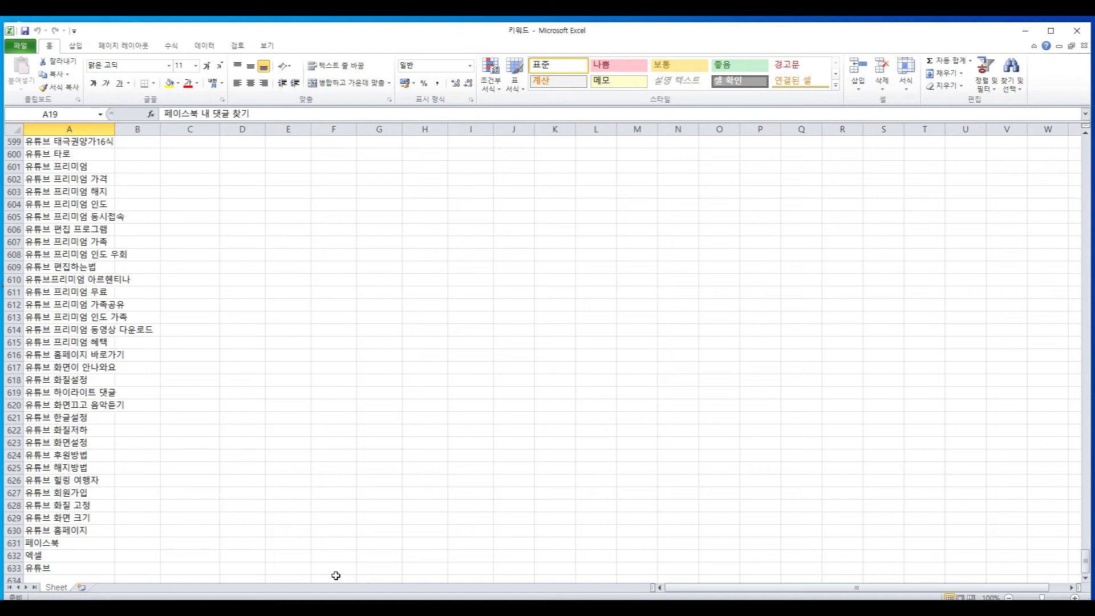
{"action": "left_click_drag", "start_coordinate": [73, 568], "coordinate": [75, 504]}
{"action": "left_click", "coordinate": [75, 468]}
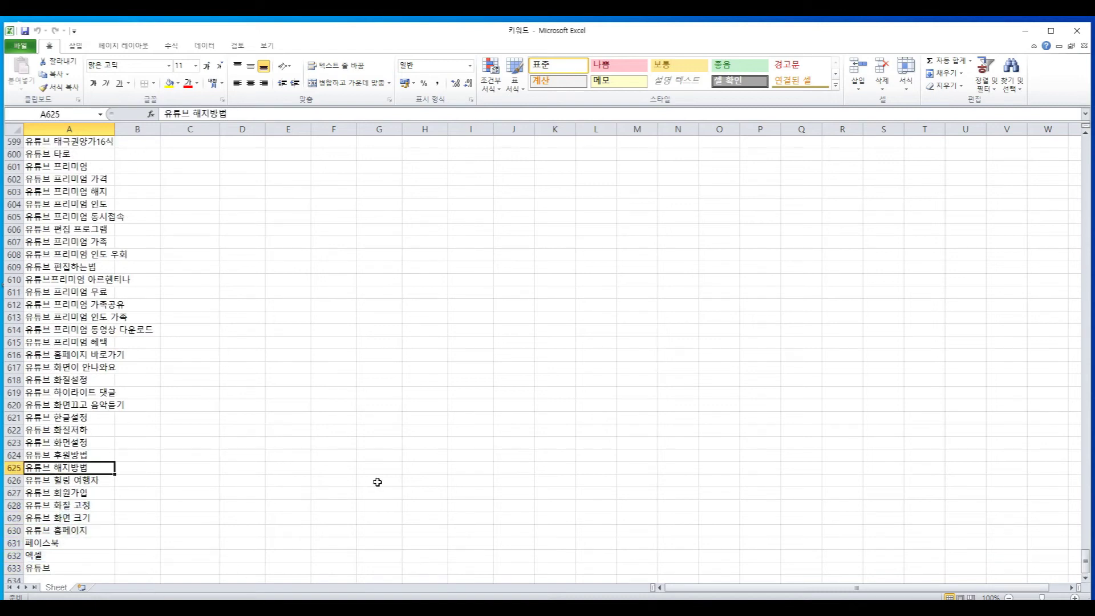
Return to the start of the 키워드 workbook, review the keywords and the empty PC조회수 to 비율 columns, and close it.
{"action": "left_click_drag", "start_coordinate": [1087, 562], "coordinate": [1086, 152]}
{"action": "key", "text": "ctrl+Home"}
{"action": "left_click_drag", "start_coordinate": [80, 155], "coordinate": [73, 520]}
{"action": "left_click", "coordinate": [134, 155]}
{"action": "left_click_drag", "start_coordinate": [154, 155], "coordinate": [328, 157]}
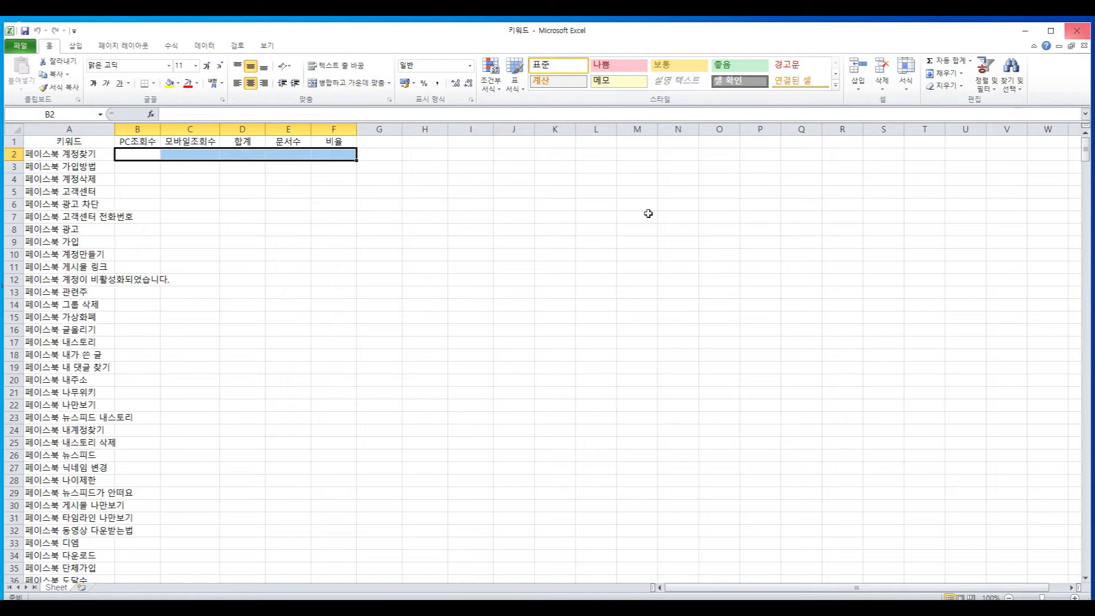
{"action": "left_click", "coordinate": [137, 180]}
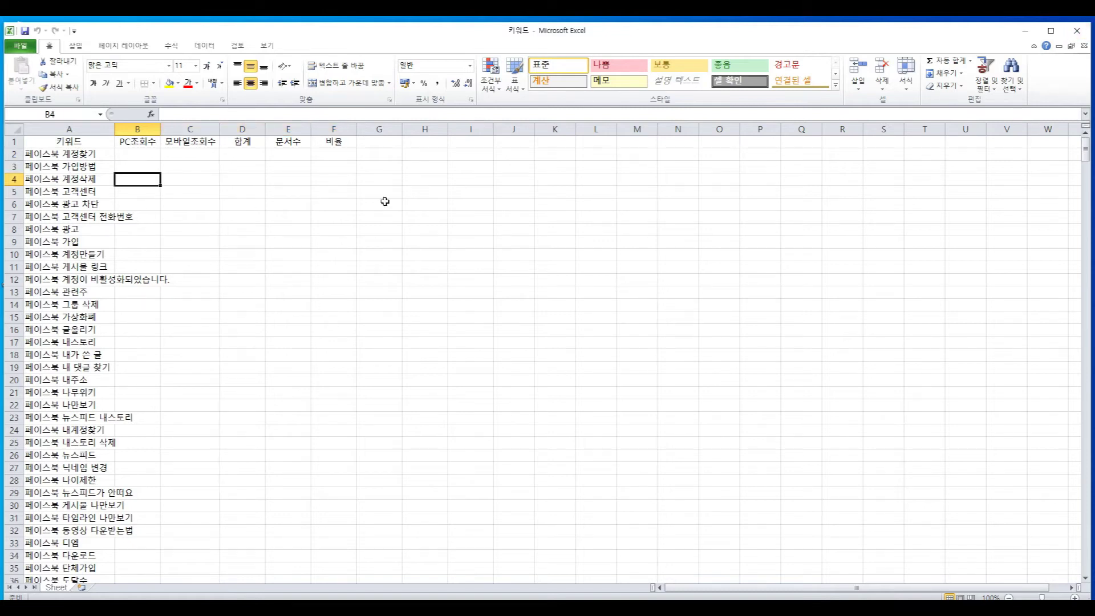
{"action": "left_click", "coordinate": [1077, 30]}
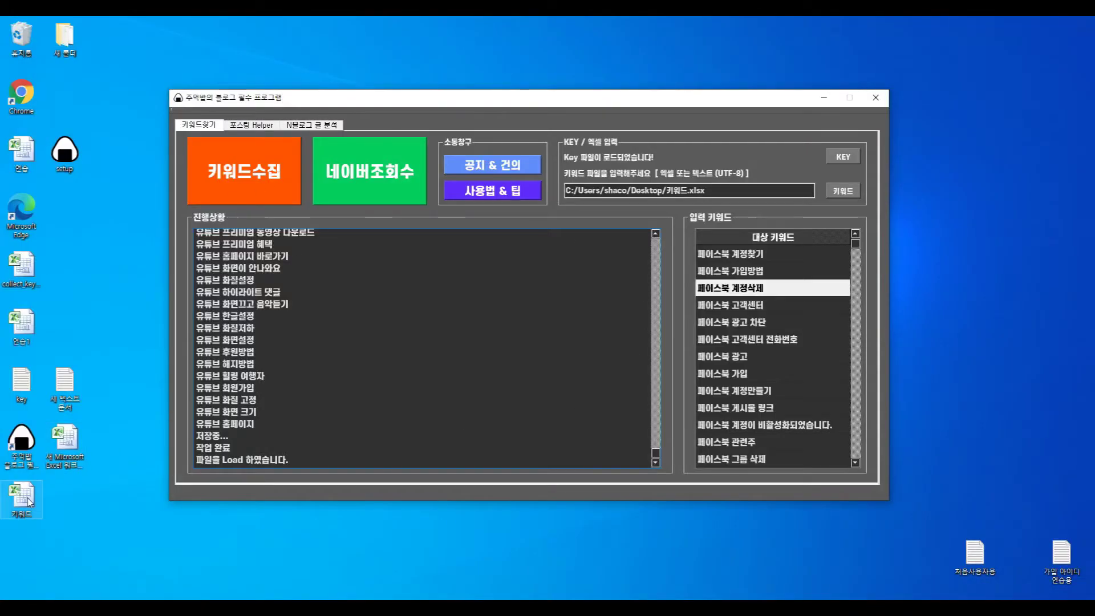
Check the loaded 키워드.xlsx file path and run 네이버조회수 for its keywords.
{"action": "left_click", "coordinate": [721, 186]}
{"action": "left_click_drag", "start_coordinate": [721, 186], "coordinate": [539, 183]}
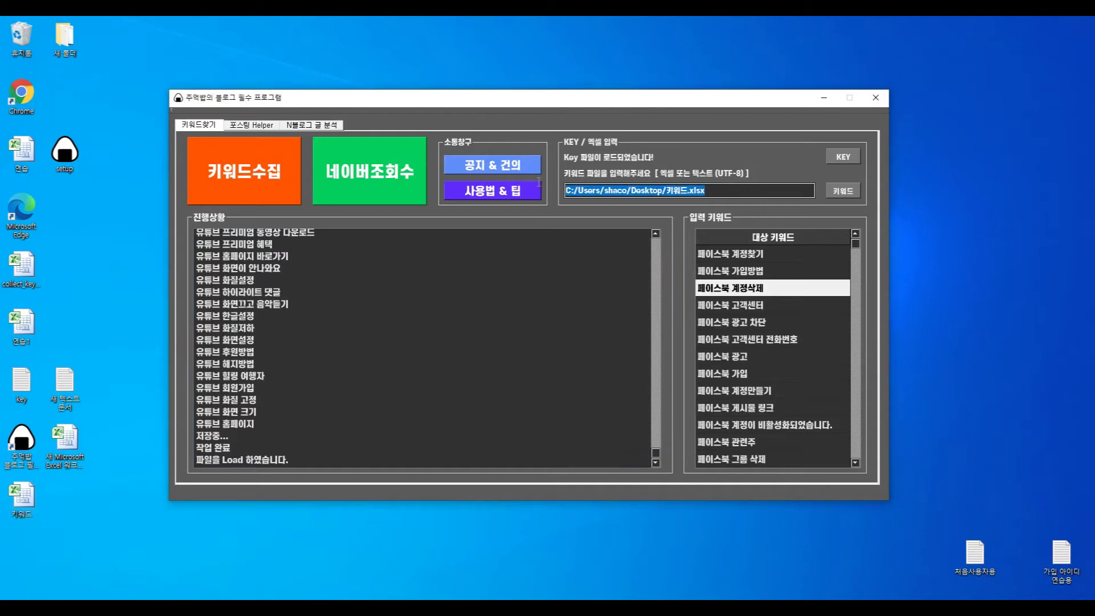
{"action": "left_click", "coordinate": [721, 186]}
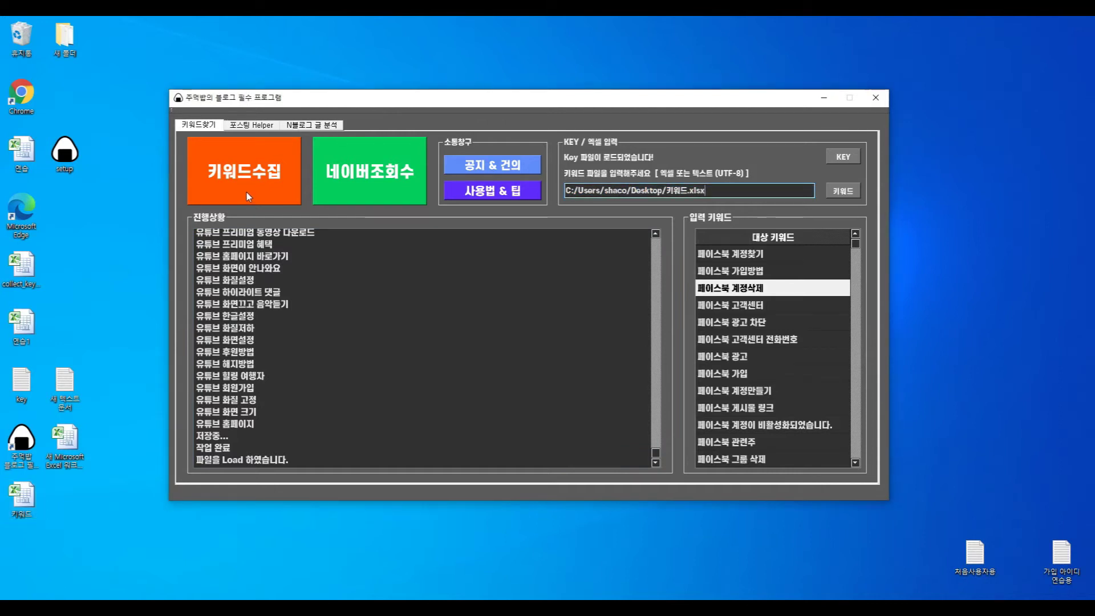
{"action": "left_click", "coordinate": [30, 504]}
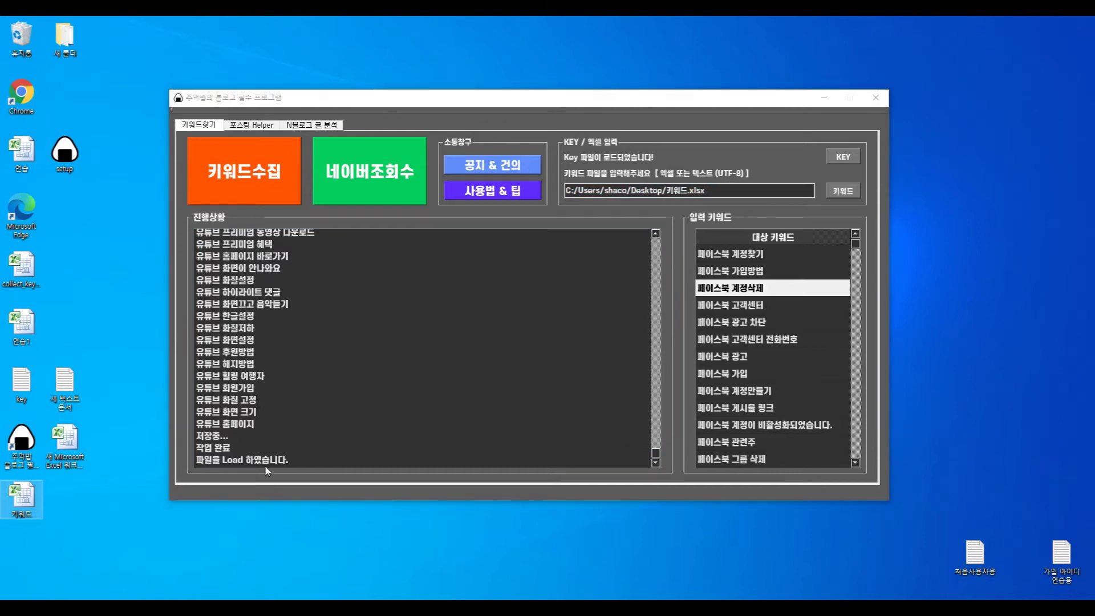
{"action": "left_click", "coordinate": [191, 470]}
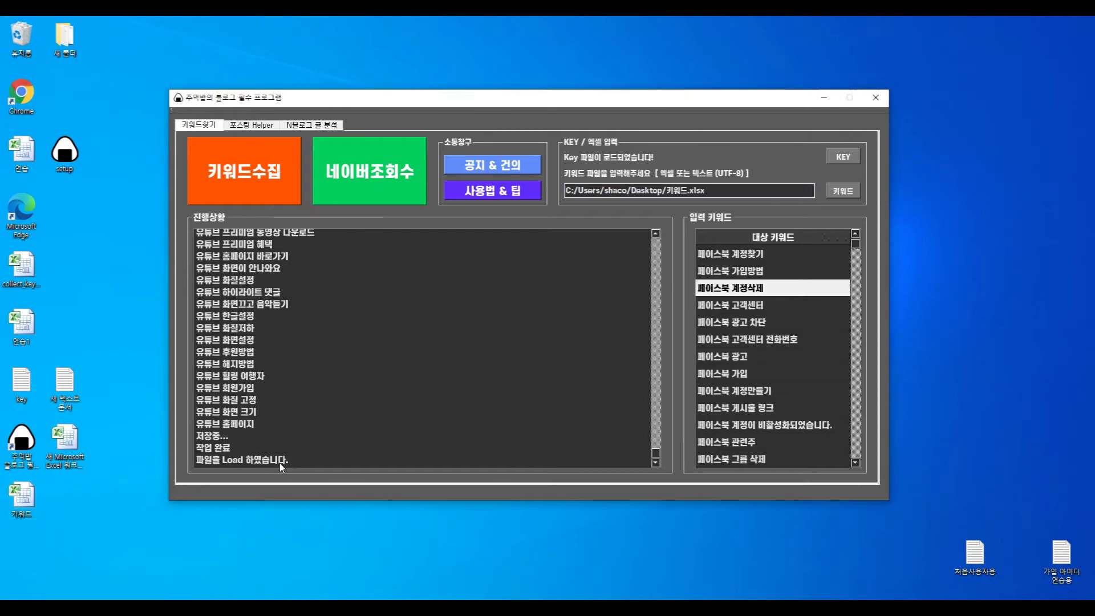
{"action": "left_click", "coordinate": [364, 186]}
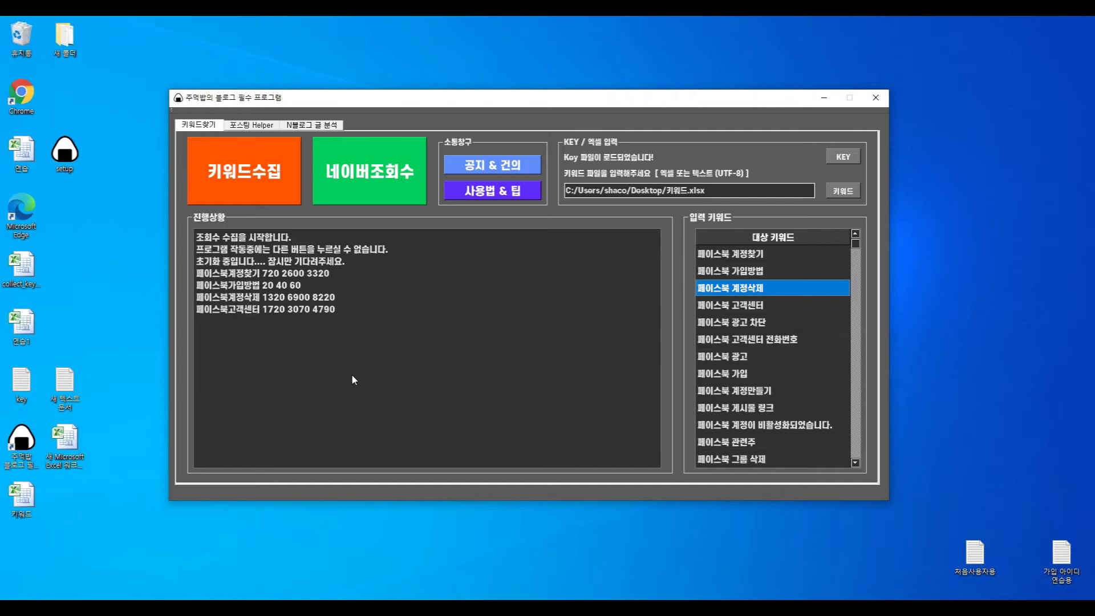
Minimize the keyword tool, switch to the 블로그키워드 workbook in Excel and look over its view count and ratio columns.
{"action": "left_click", "coordinate": [22, 497]}
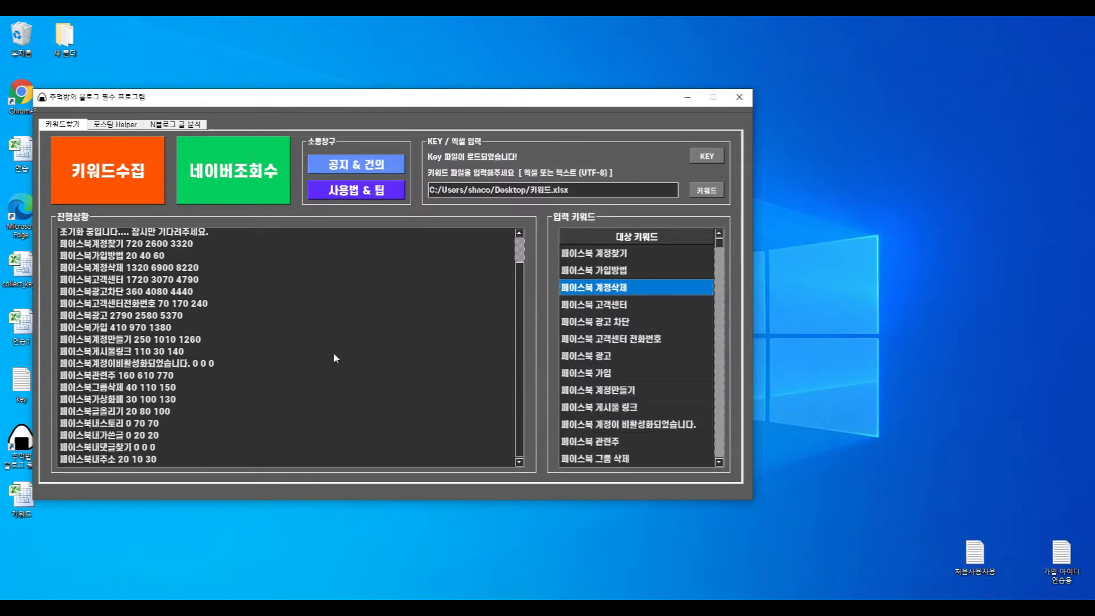
{"action": "left_click", "coordinate": [30, 513]}
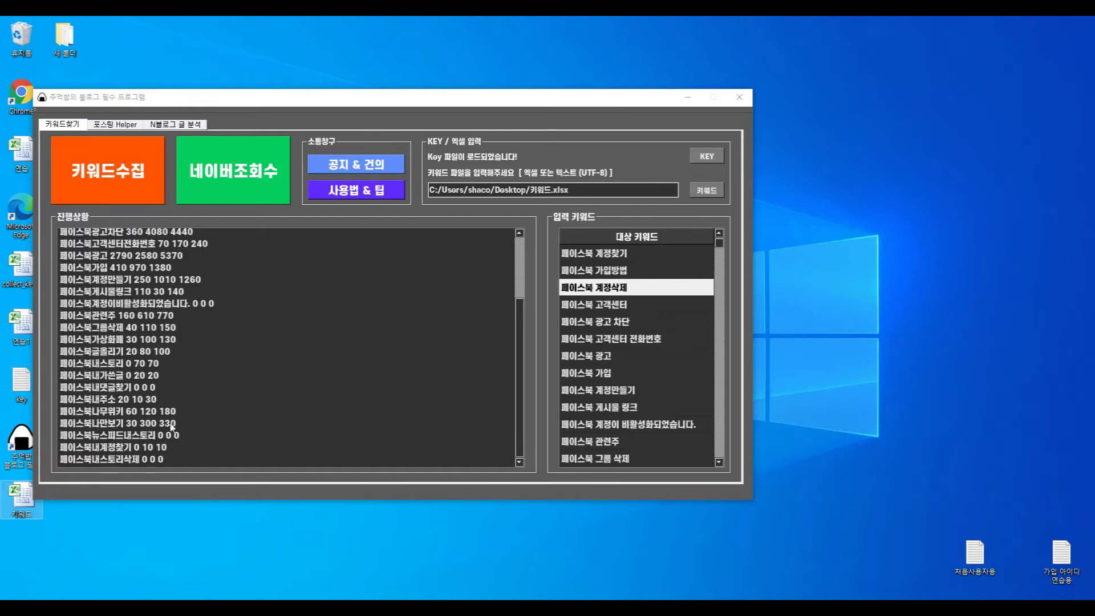
{"action": "left_click", "coordinate": [687, 97]}
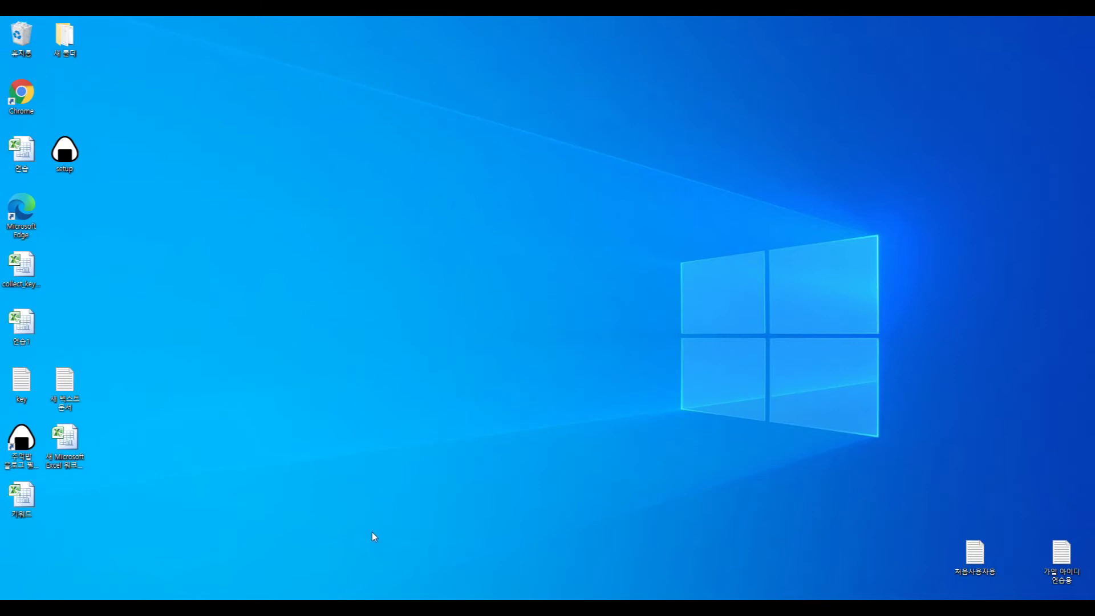
{"action": "key", "text": "alt+Tab"}
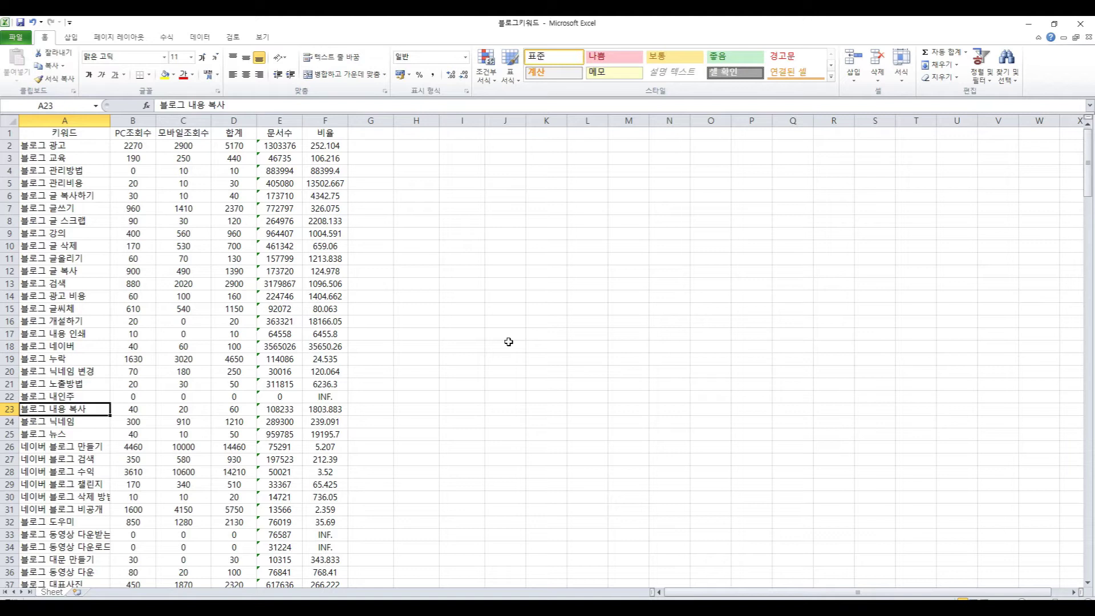
{"action": "left_click", "coordinate": [341, 371]}
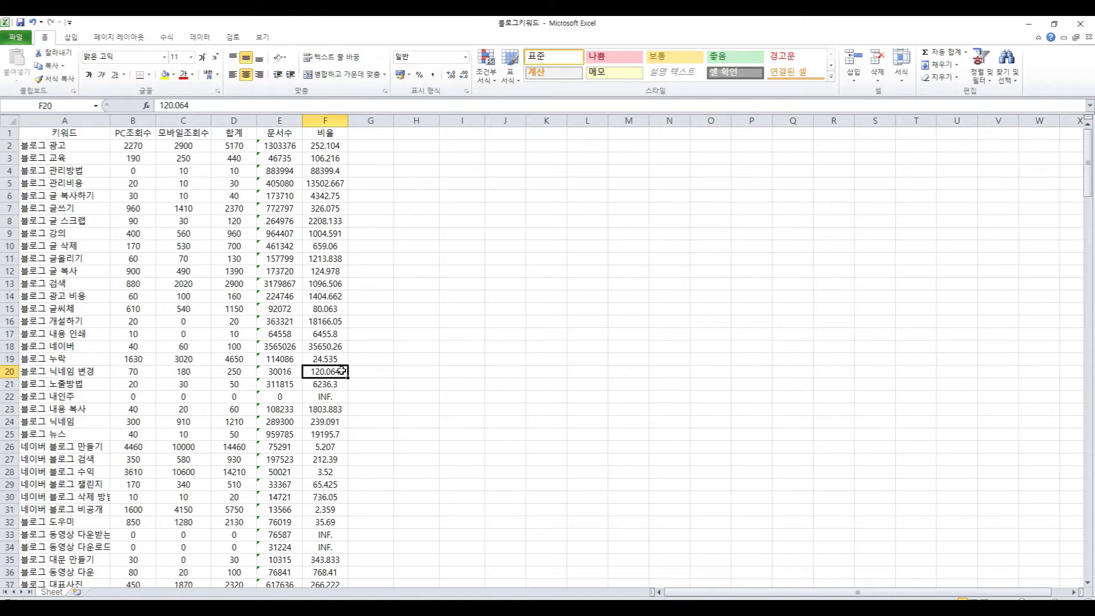
{"action": "scroll", "coordinate": [341, 371], "scroll_direction": "down", "scroll_amount": 4}
{"action": "scroll", "coordinate": [341, 371], "scroll_direction": "up", "scroll_amount": 4}
{"action": "left_click", "coordinate": [137, 321]}
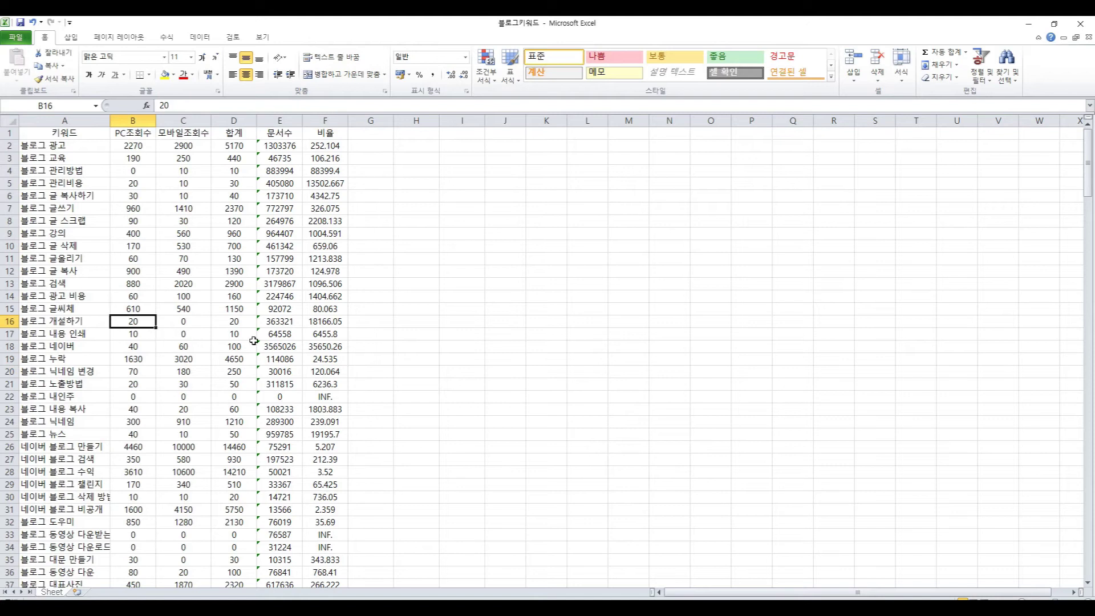
Add filters to the whole keyword table and sort it by 합계 in descending order.
{"action": "key", "text": "Down"}
{"action": "key", "text": "Down"}
{"action": "key", "text": "ctrl+a"}
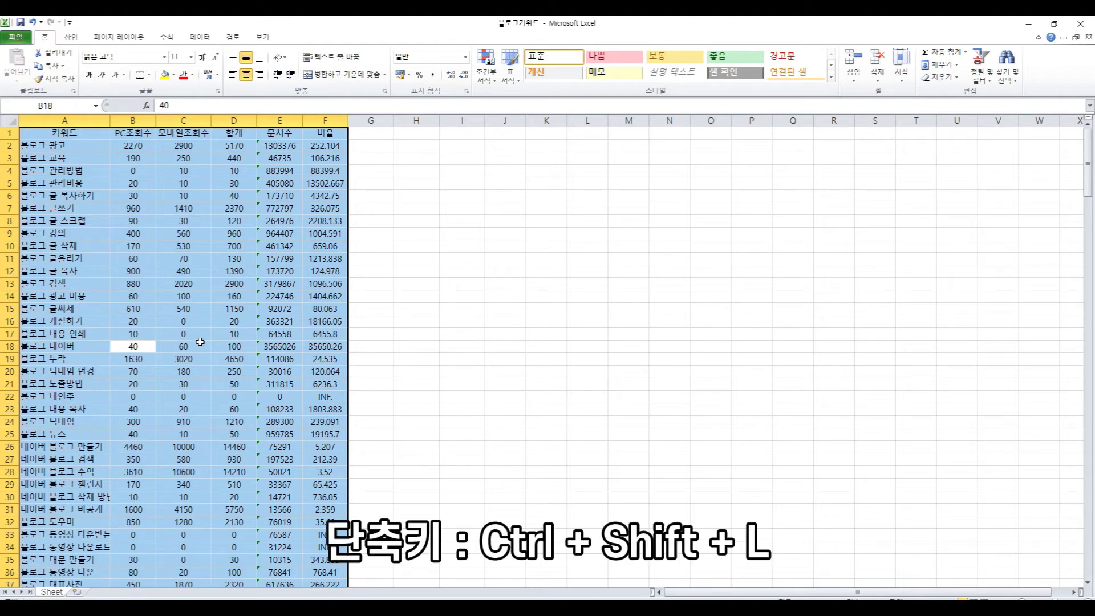
{"action": "key", "text": "ctrl+shift+l"}
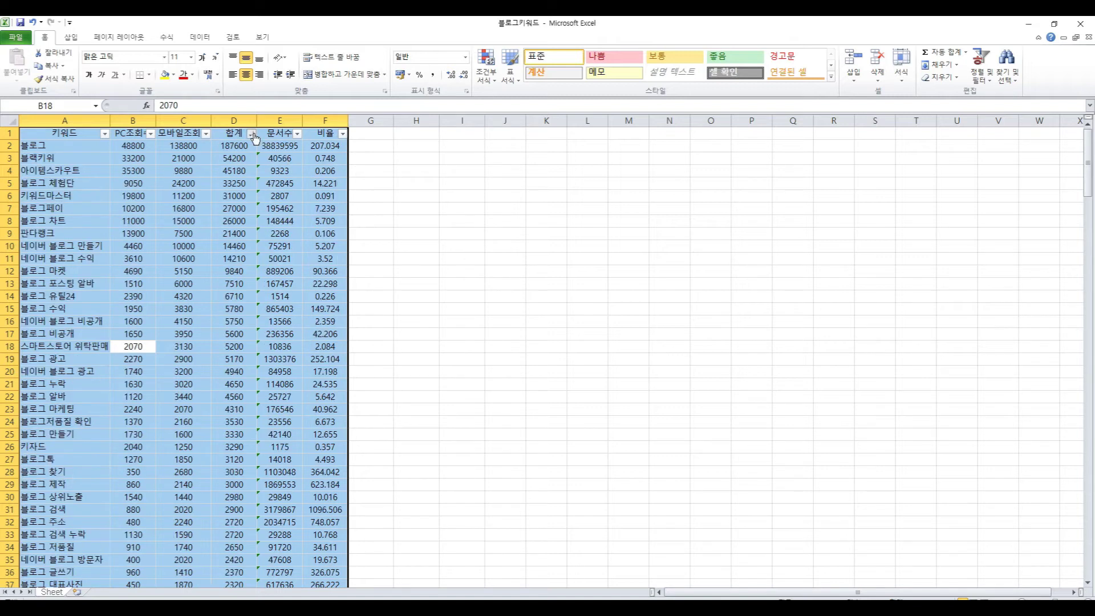
{"action": "left_click", "coordinate": [252, 134]}
{"action": "left_click", "coordinate": [163, 161]}
Examine the sorted 합계 values and the corresponding 문서수 entries in the first rows.
{"action": "left_click_drag", "start_coordinate": [247, 146], "coordinate": [234, 497]}
{"action": "left_click", "coordinate": [234, 160]}
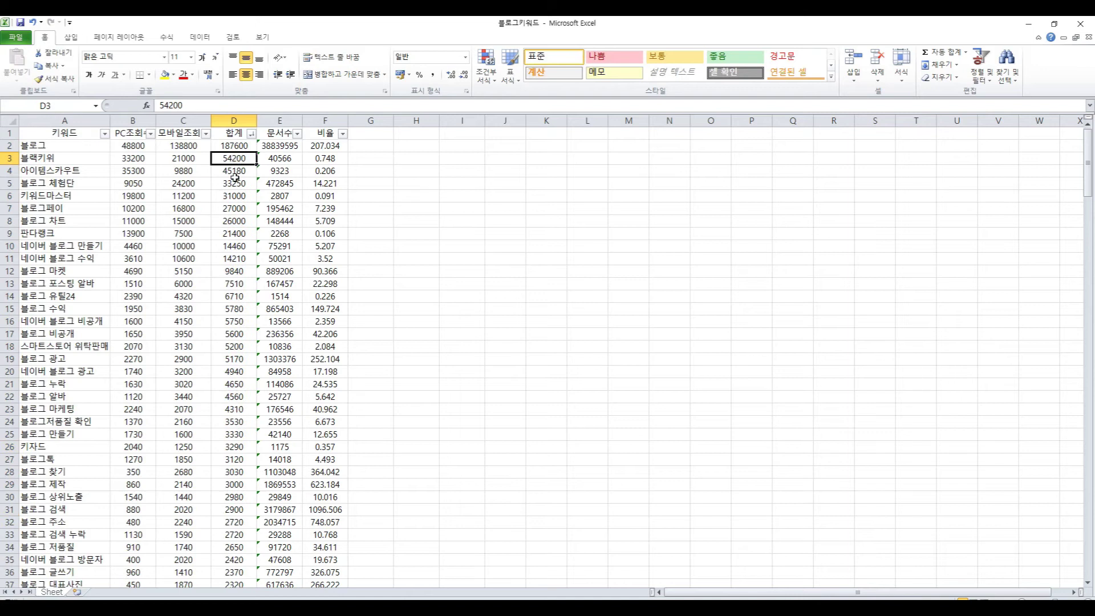
{"action": "left_click", "coordinate": [294, 144]}
{"action": "left_click", "coordinate": [281, 281]}
{"action": "left_click", "coordinate": [282, 181]}
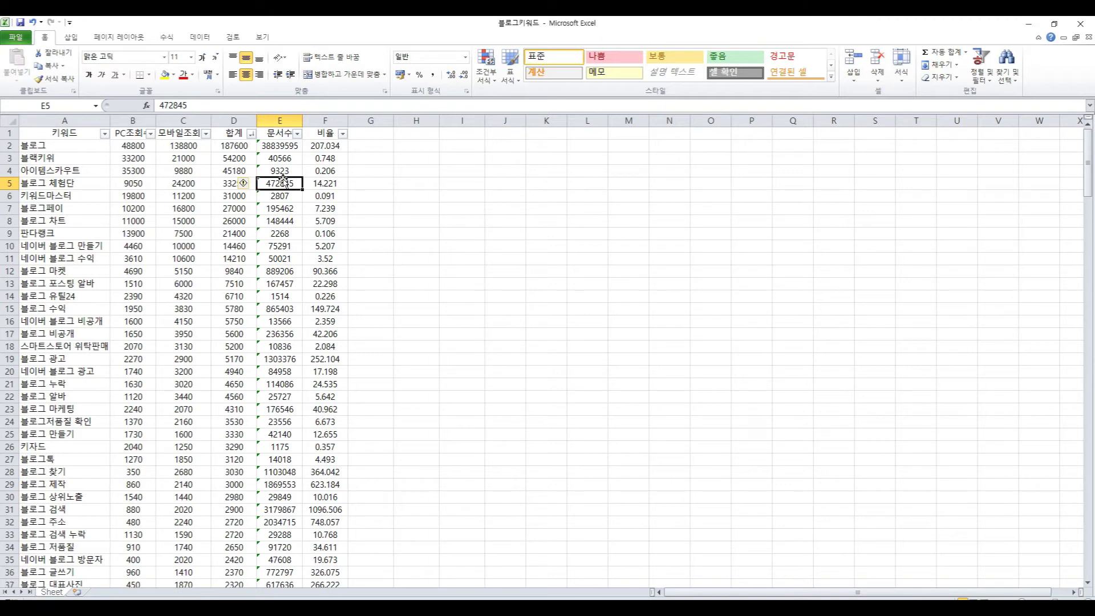
{"action": "left_click", "coordinate": [282, 168]}
{"action": "left_click", "coordinate": [282, 147]}
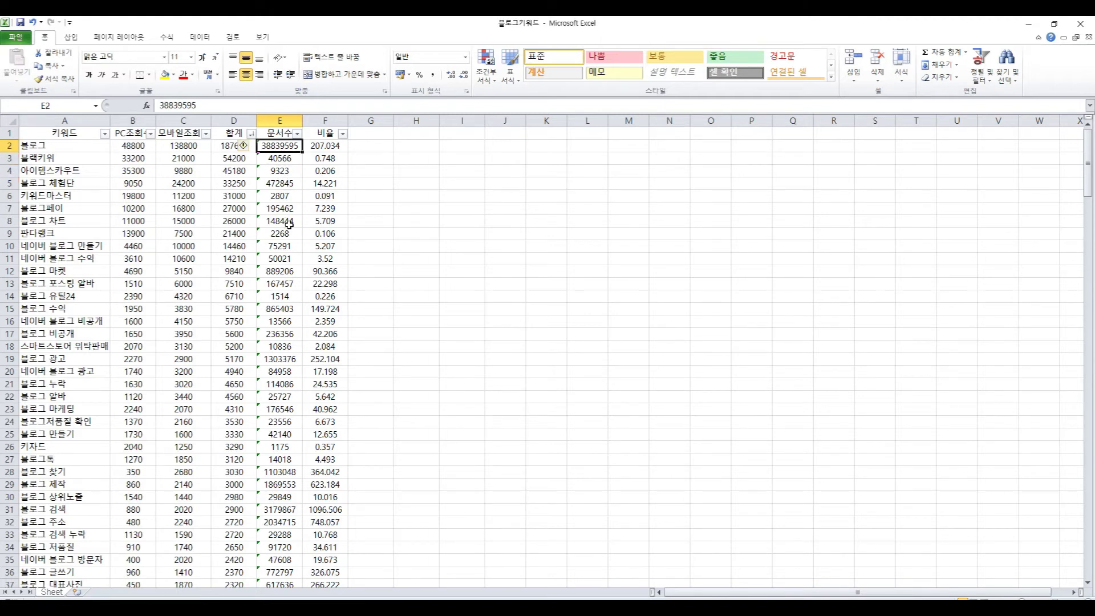
{"action": "left_click", "coordinate": [290, 183]}
Sort the table by 문서수 in ascending order and check the order of its first values.
{"action": "left_click", "coordinate": [297, 133]}
{"action": "left_click", "coordinate": [302, 146]}
{"action": "left_click_drag", "start_coordinate": [279, 146], "coordinate": [280, 371]}
{"action": "left_click", "coordinate": [280, 371]}
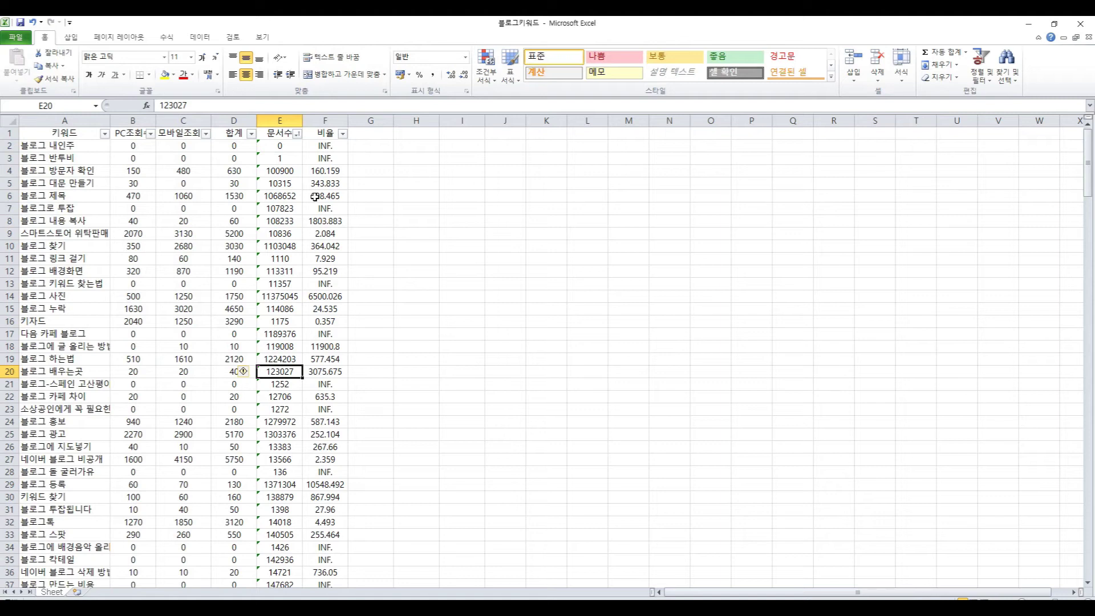
{"action": "left_click", "coordinate": [285, 146]}
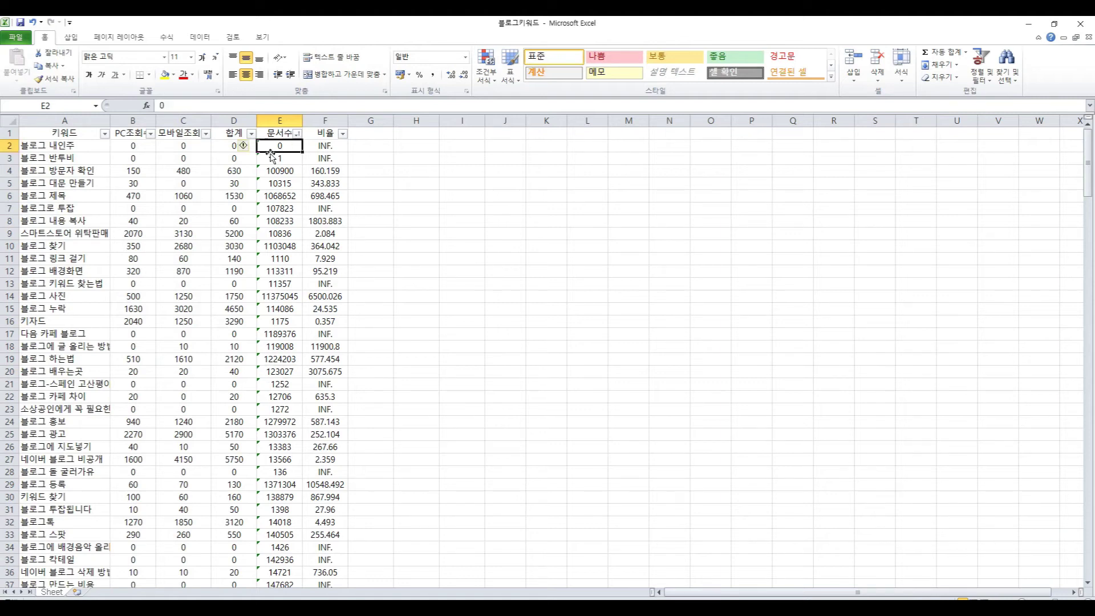
{"action": "left_click", "coordinate": [281, 161]}
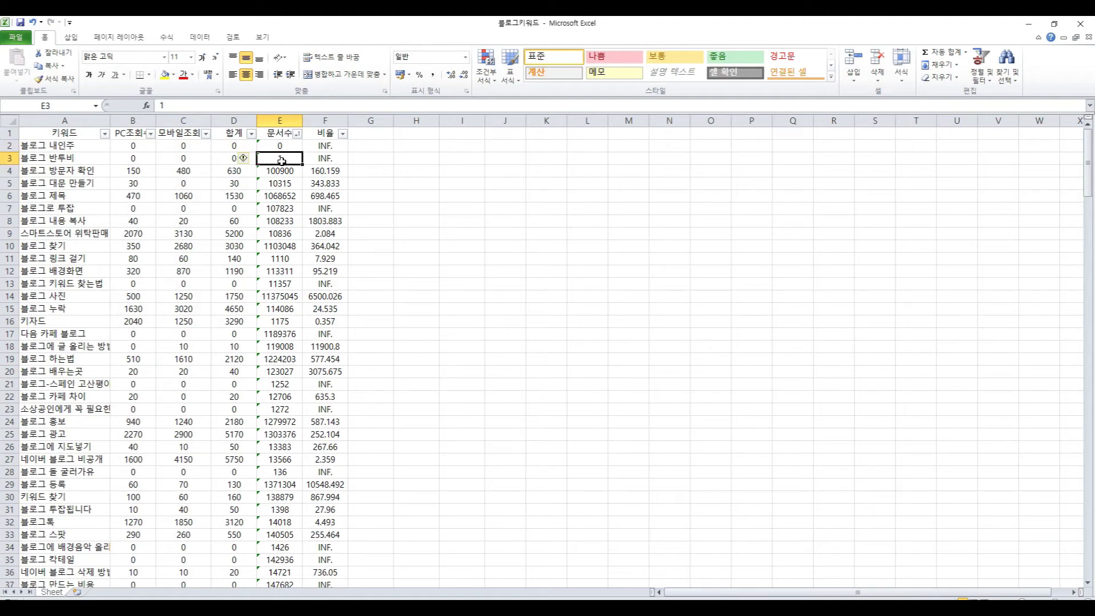
Convert the number stored as text in cell E2 to a number.
{"action": "left_click", "coordinate": [274, 146]}
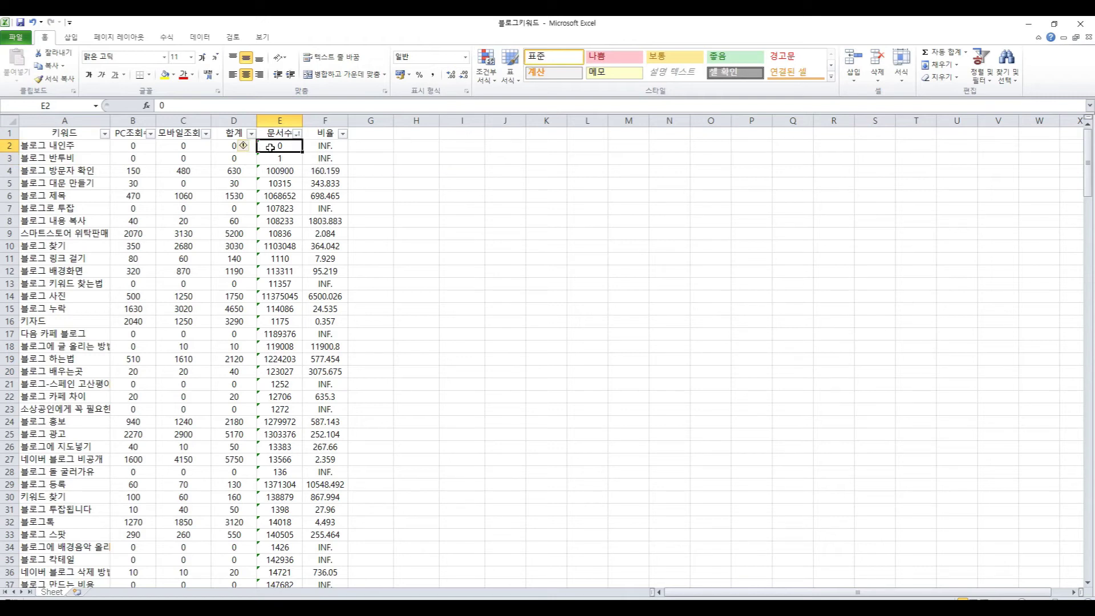
{"action": "left_click", "coordinate": [250, 146]}
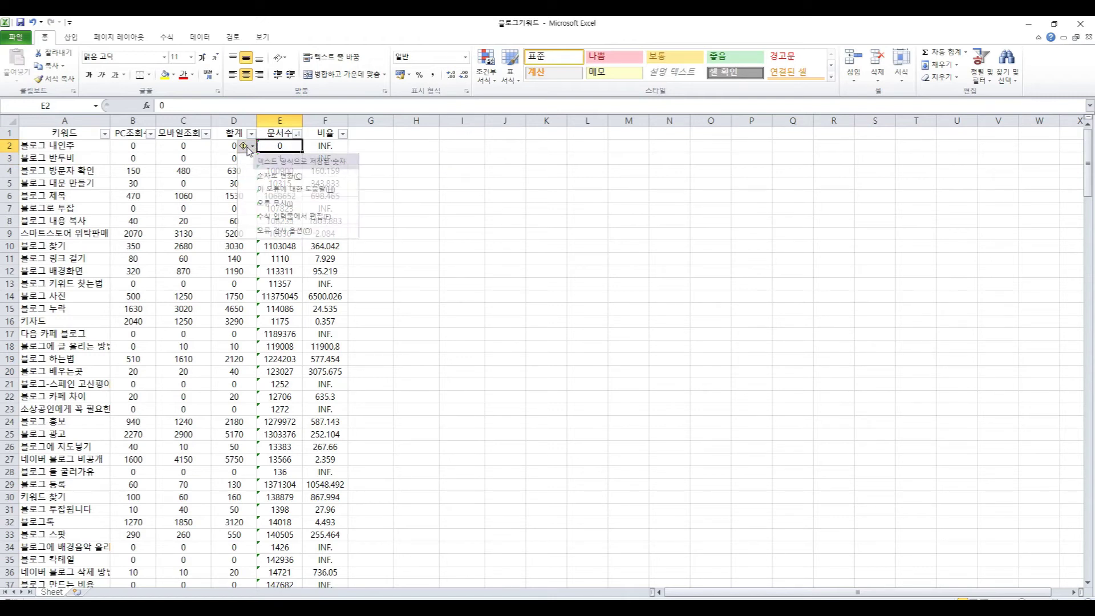
{"action": "left_click", "coordinate": [256, 177]}
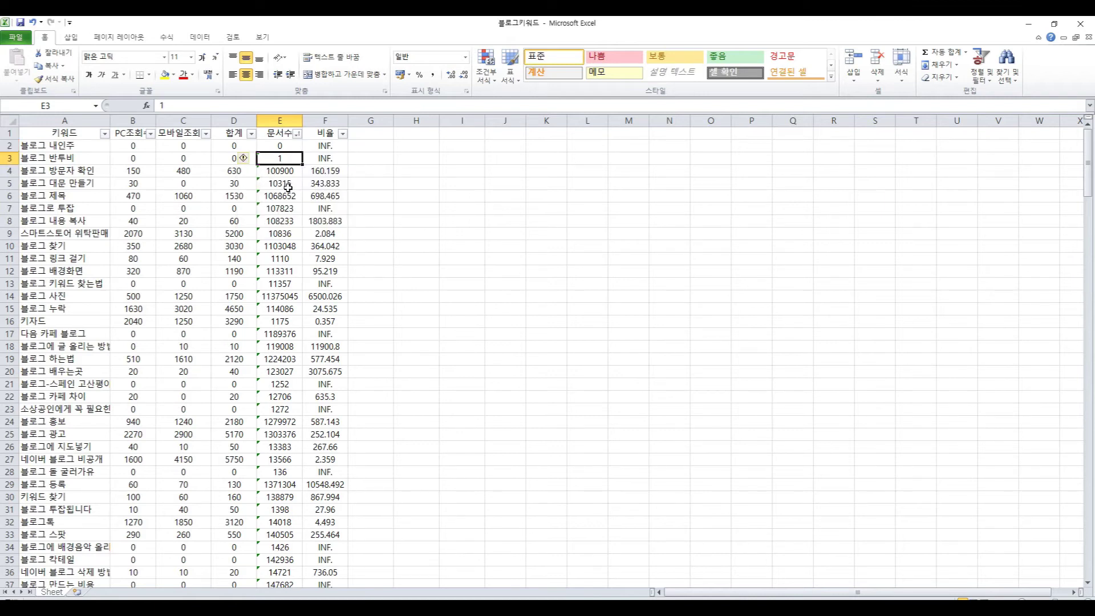
Select the 문서수 cells E3 to E238 and convert their text values to numbers.
{"action": "left_click", "coordinate": [292, 158]}
{"action": "left_click_drag", "start_coordinate": [1087, 162], "coordinate": [1088, 546]}
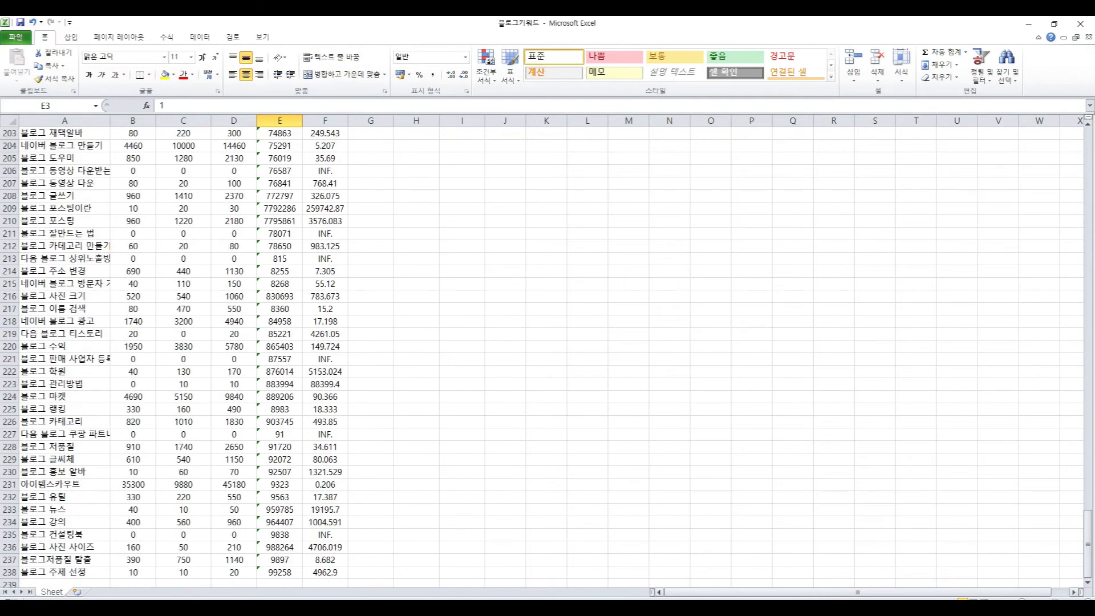
{"action": "left_click", "coordinate": [281, 574], "text": "shift"}
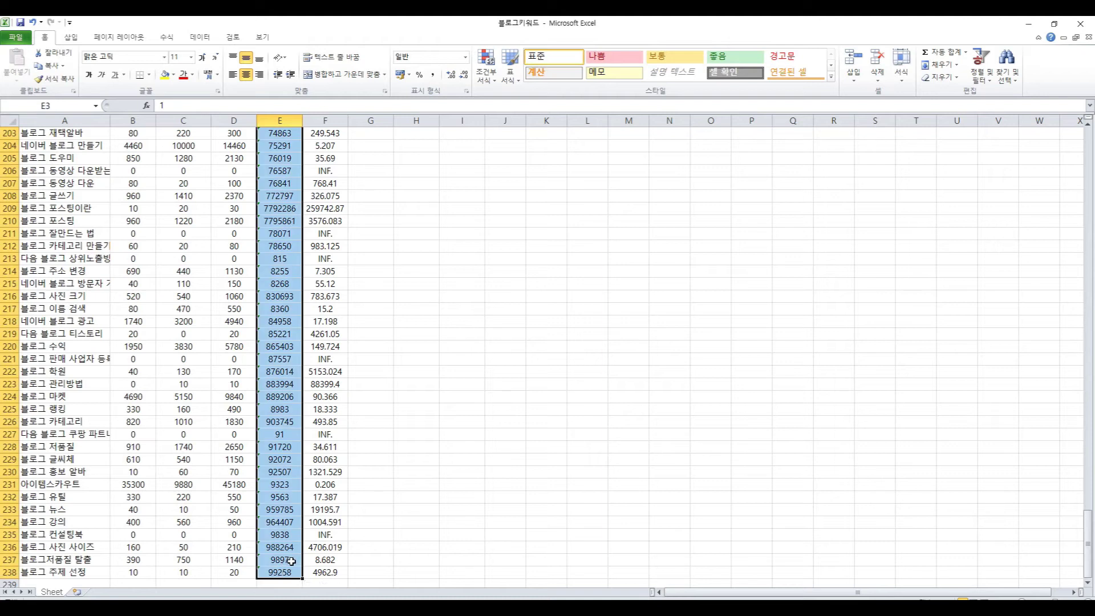
{"action": "scroll", "coordinate": [283, 558], "scroll_direction": "up", "scroll_amount": 20}
{"action": "scroll", "coordinate": [291, 533], "scroll_direction": "up", "scroll_amount": 20}
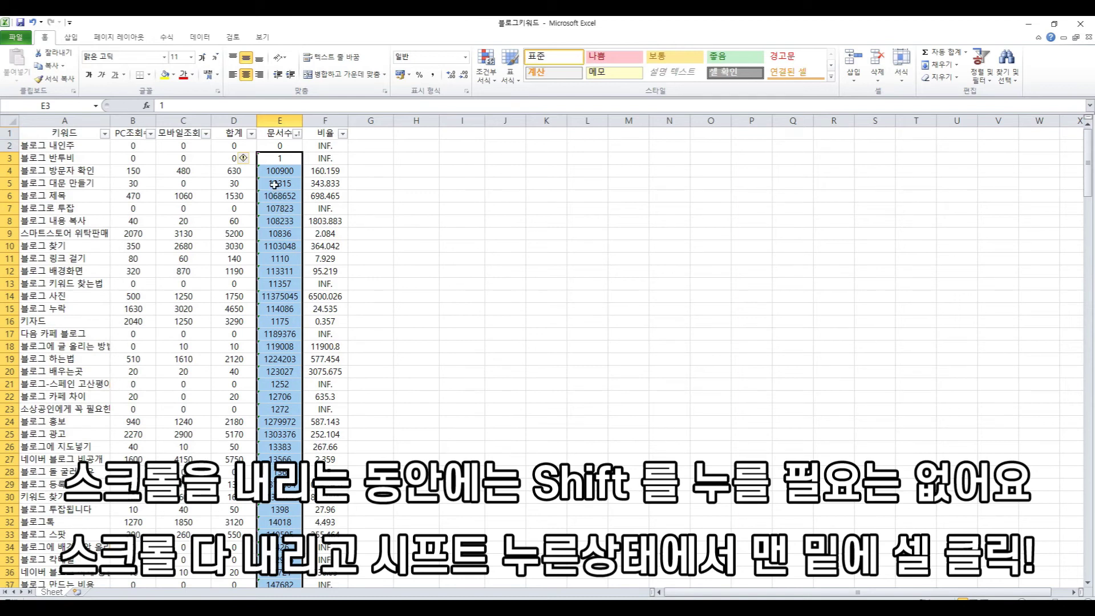
{"action": "mouse_move", "coordinate": [249, 165]}
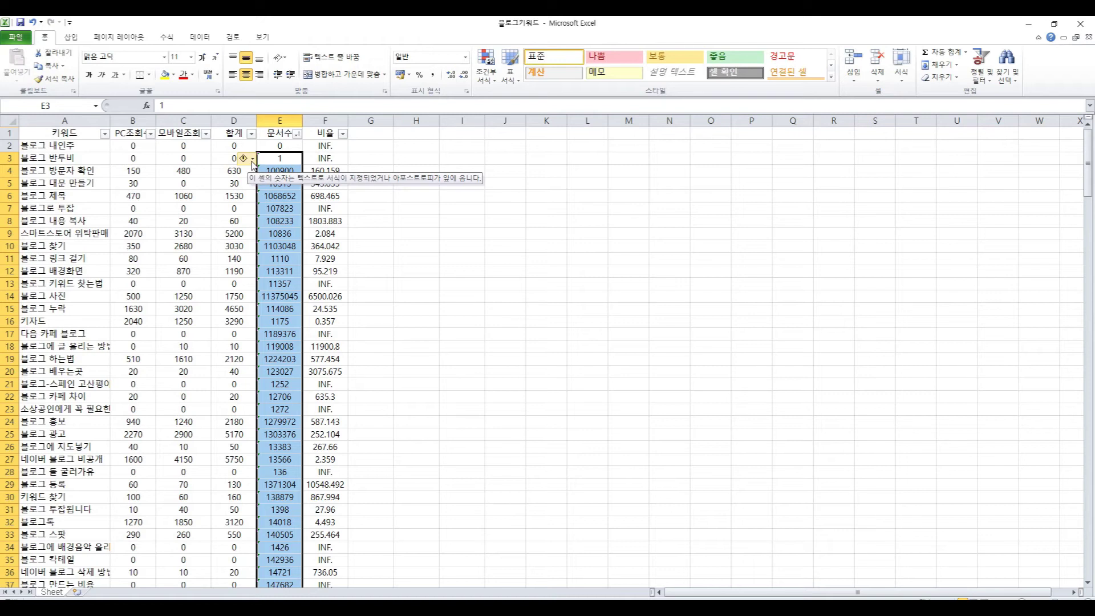
{"action": "left_click", "coordinate": [253, 165]}
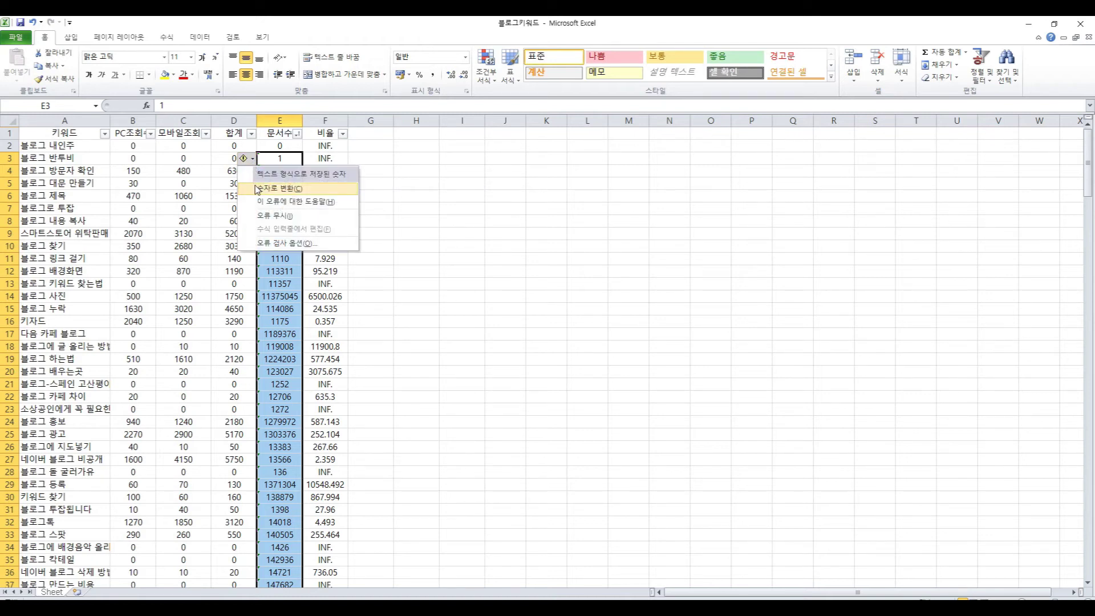
{"action": "left_click", "coordinate": [255, 187]}
Sort the table by the converted 문서수 values in ascending order and check the reordered rows.
{"action": "left_click", "coordinate": [290, 295]}
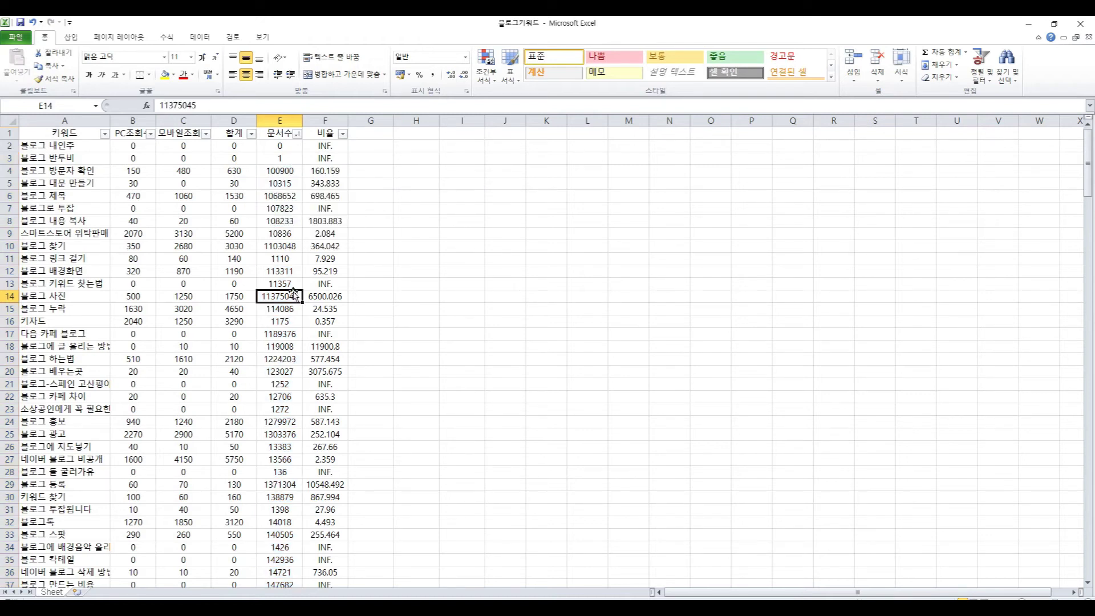
{"action": "left_click", "coordinate": [281, 120]}
{"action": "left_click", "coordinate": [278, 294]}
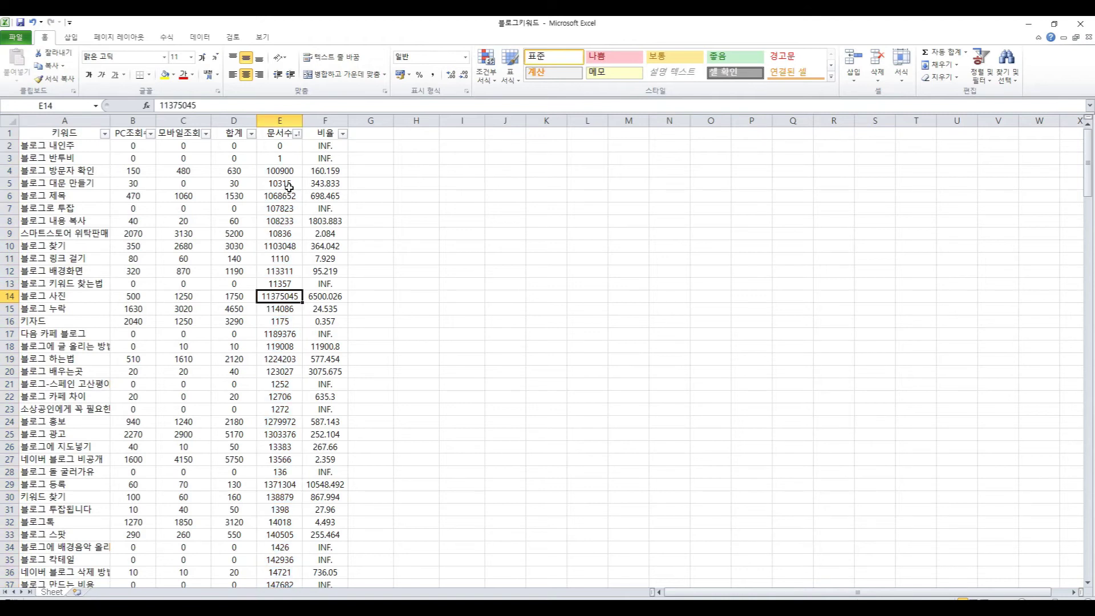
{"action": "left_click", "coordinate": [297, 133]}
{"action": "left_click", "coordinate": [199, 146]}
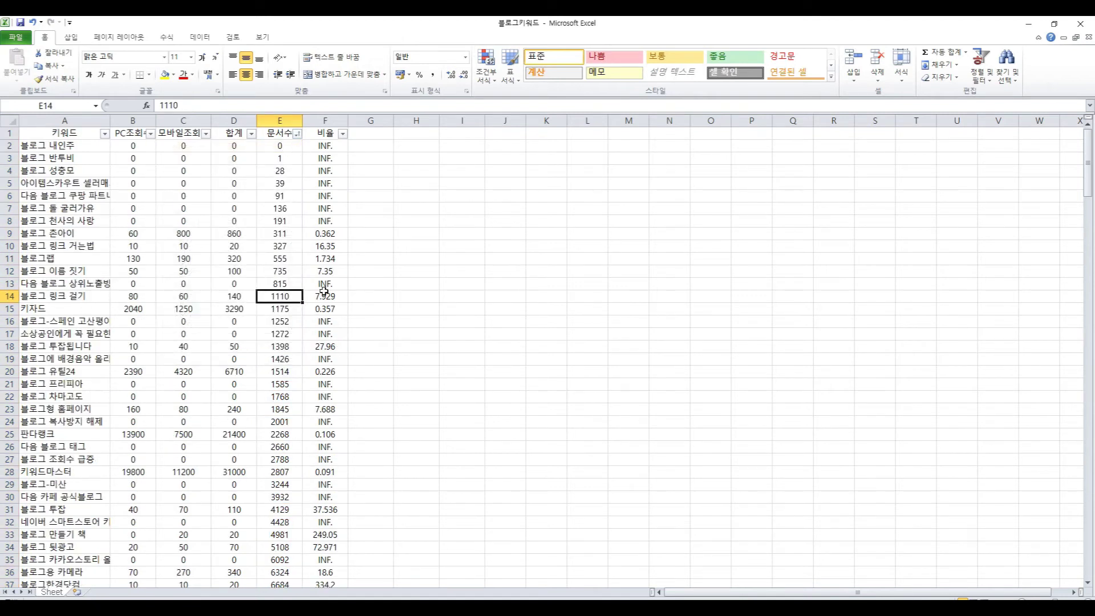
{"action": "left_click", "coordinate": [281, 268]}
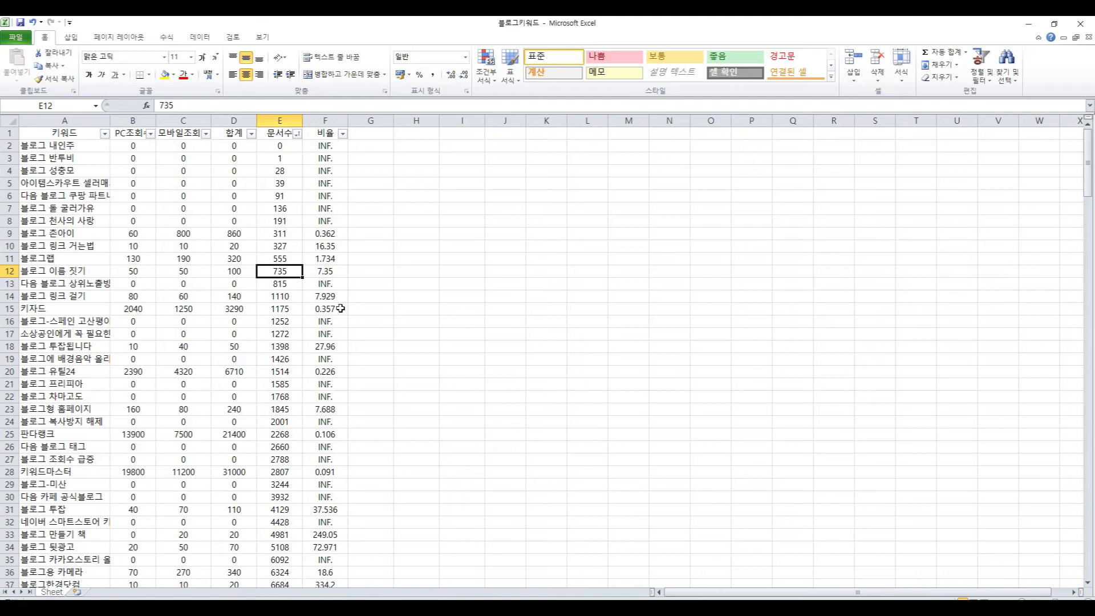
{"action": "left_click", "coordinate": [84, 257]}
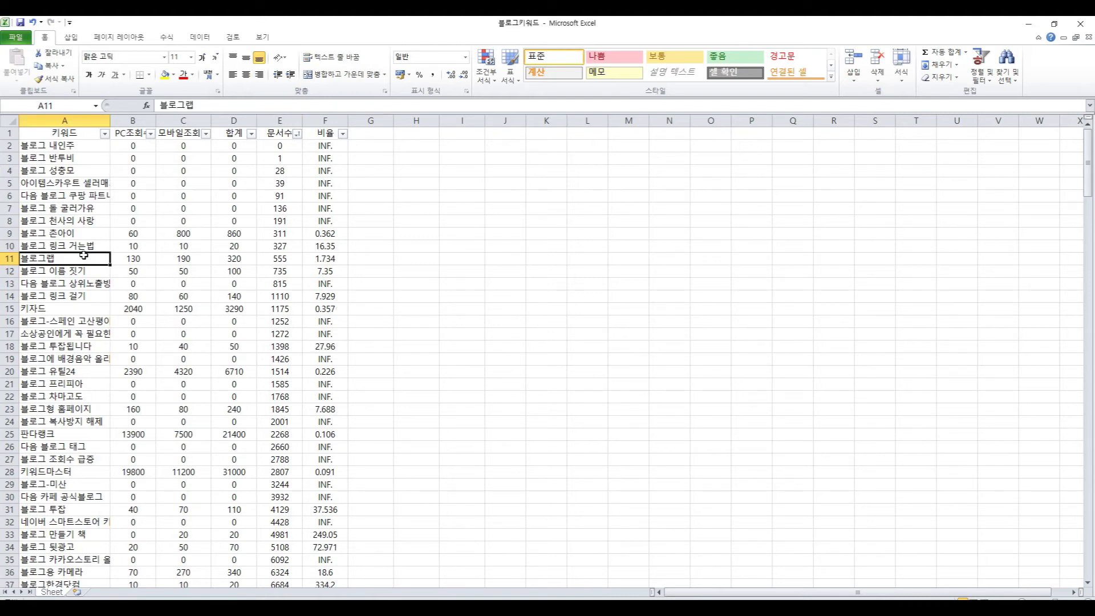
Widen the 키워드 column slightly so the longer keywords are easier to read.
{"action": "left_click_drag", "start_coordinate": [110, 120], "coordinate": [126, 121]}
{"action": "key", "text": "Down"}
{"action": "left_click", "coordinate": [341, 296]}
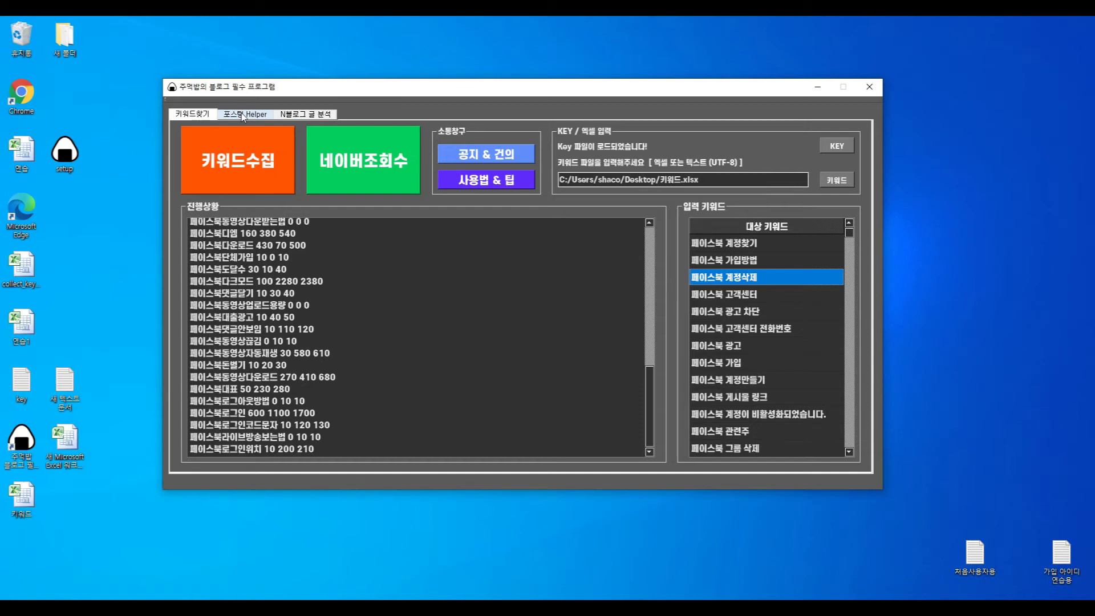
Switch to the 블로그 필수 프로그램 window and show its 포스팅 Helper page.
{"action": "left_click", "coordinate": [242, 115]}
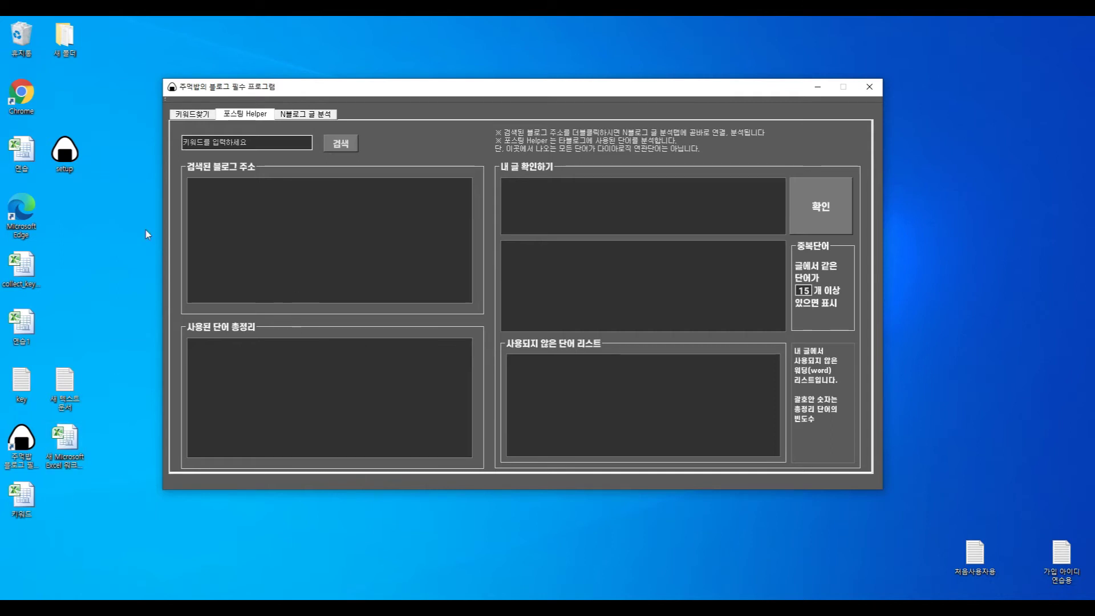
Switch to Chrome, open the Naver home page and search for 카카오페이 택배.
{"action": "double_click", "coordinate": [21, 94]}
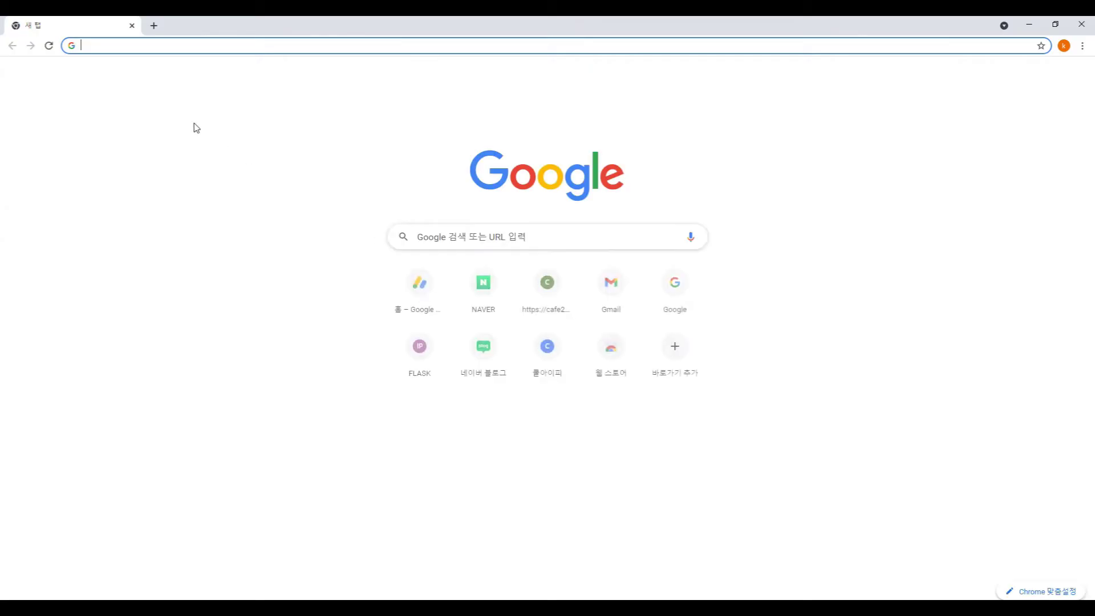
{"action": "type", "text": "n"}
{"action": "key", "text": "Return"}
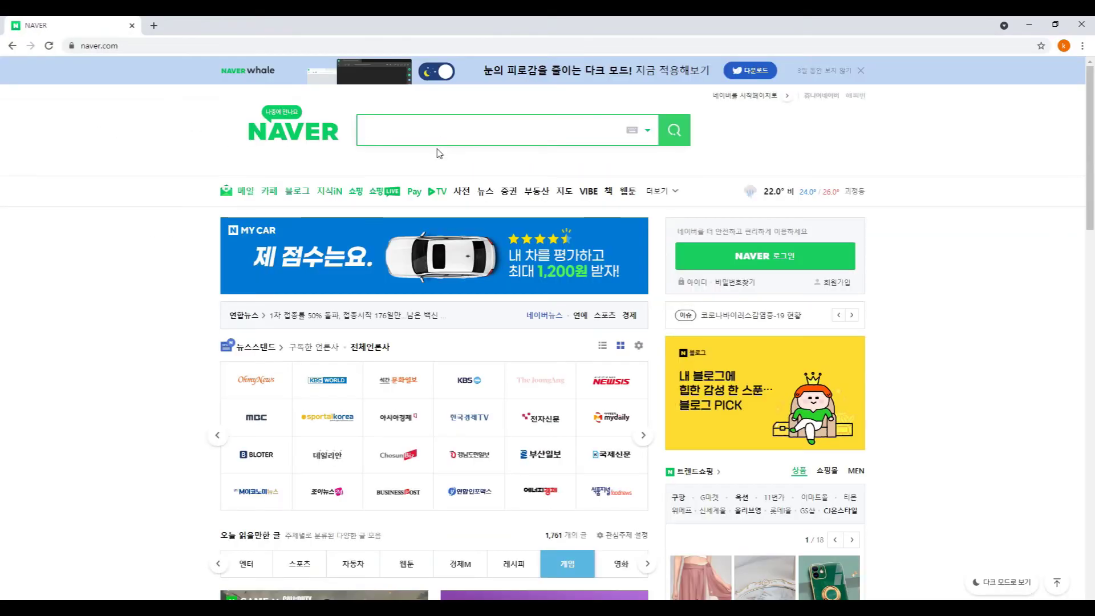
{"action": "type", "text": "카카오페이 택배"}
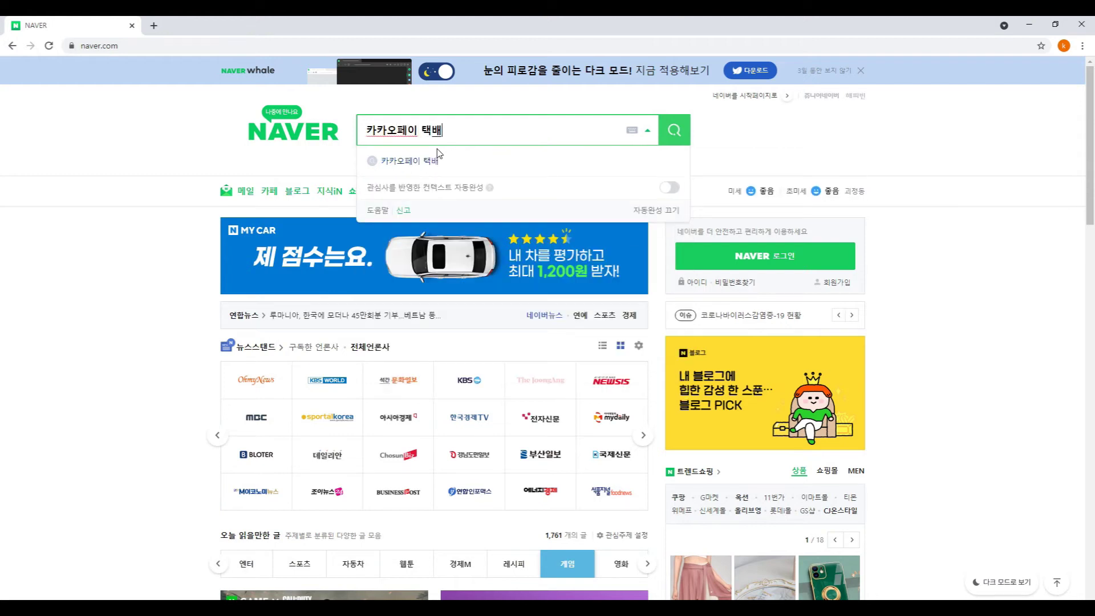
{"action": "key", "text": "Return"}
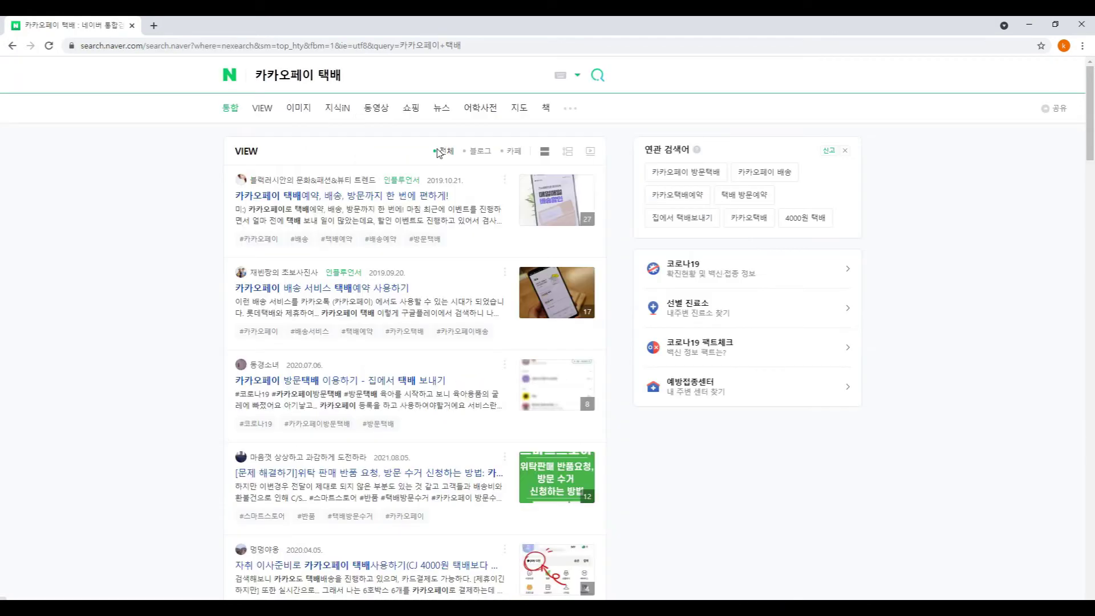
Look through the VIEW search results and open the 주먹밥 blog post about requesting 카카오페이 택배 pickup from home.
{"action": "scroll", "coordinate": [137, 349], "scroll_direction": "down", "scroll_amount": 3}
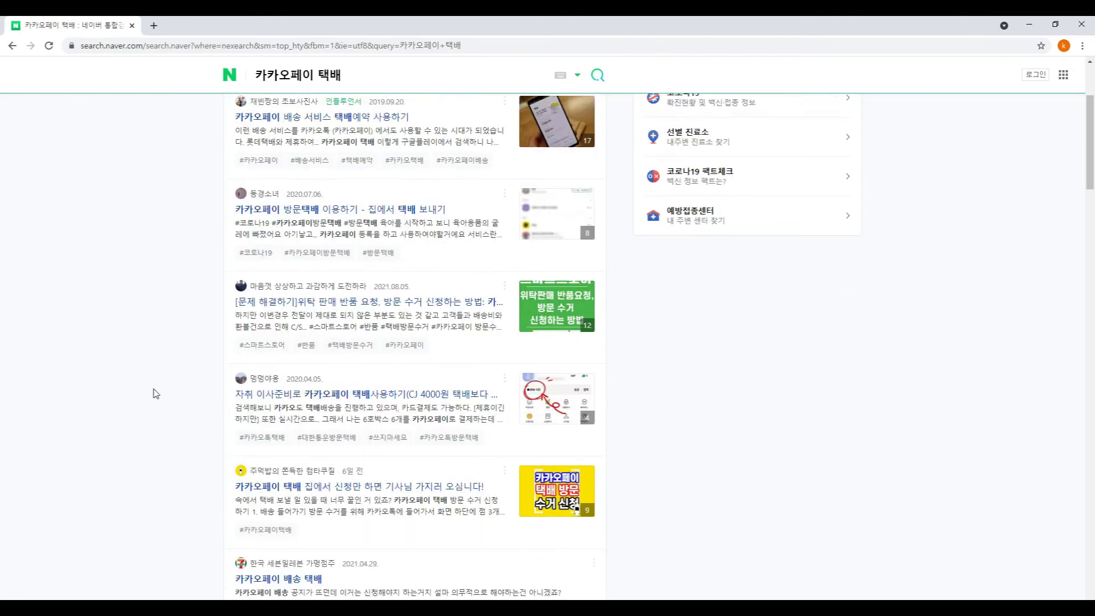
{"action": "scroll", "coordinate": [127, 423], "scroll_direction": "up", "scroll_amount": 3}
{"action": "scroll", "coordinate": [164, 439], "scroll_direction": "down", "scroll_amount": 4}
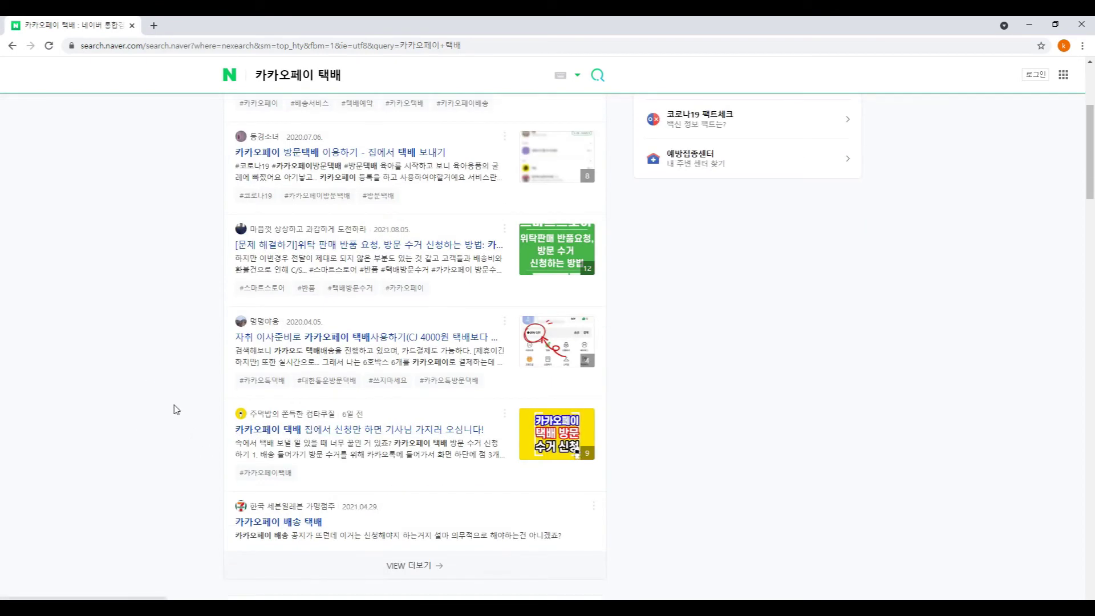
{"action": "scroll", "coordinate": [181, 422], "scroll_direction": "up", "scroll_amount": 4}
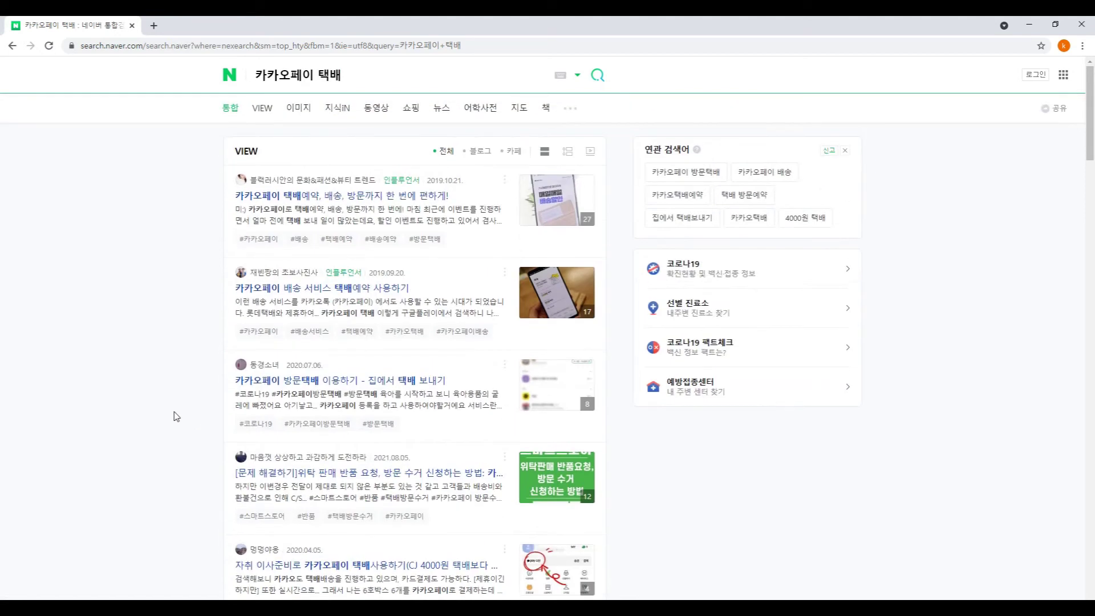
{"action": "scroll", "coordinate": [177, 417], "scroll_direction": "down", "scroll_amount": 1}
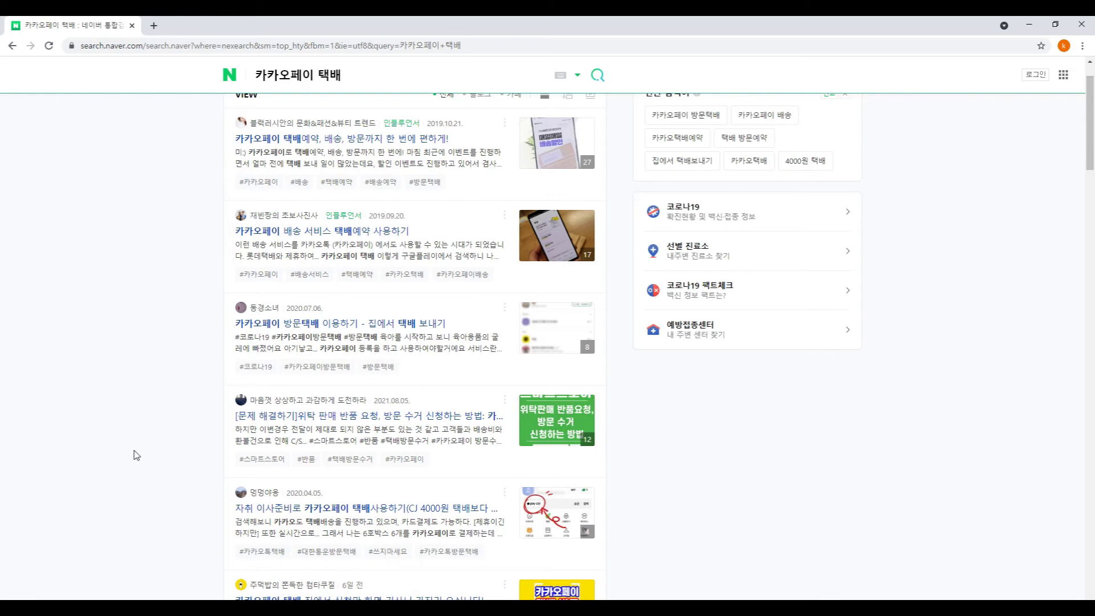
{"action": "scroll", "coordinate": [343, 450], "scroll_direction": "down", "scroll_amount": 1}
{"action": "scroll", "coordinate": [342, 450], "scroll_direction": "down", "scroll_amount": 2}
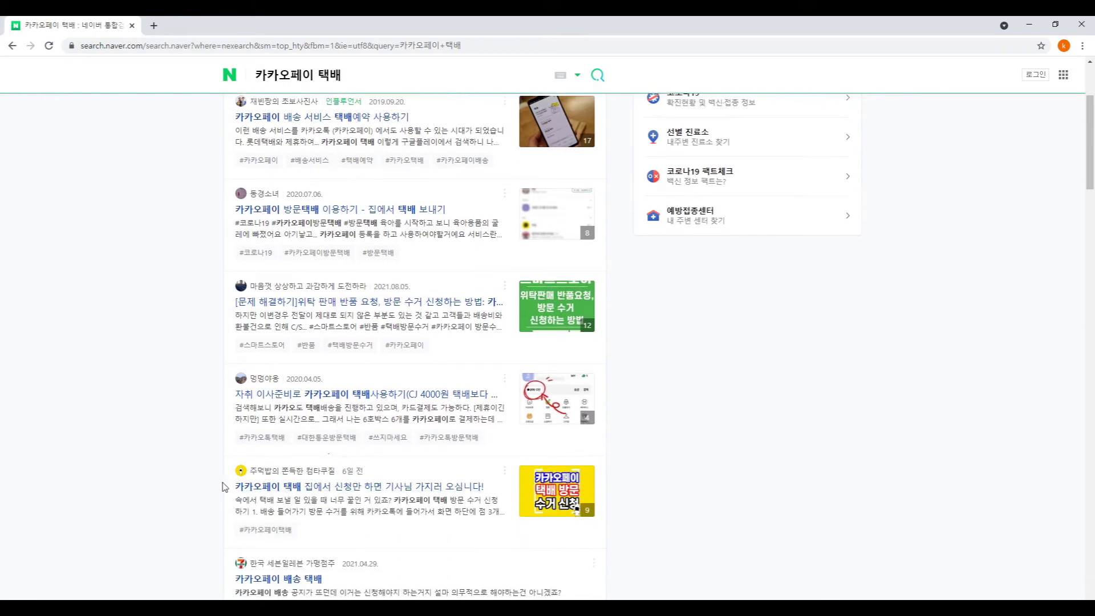
{"action": "left_click", "coordinate": [397, 482]}
Read the opening of the 카카오페이 택배 blog post, from its title image to the first paragraph.
{"action": "scroll", "coordinate": [291, 382], "scroll_direction": "down", "scroll_amount": 2}
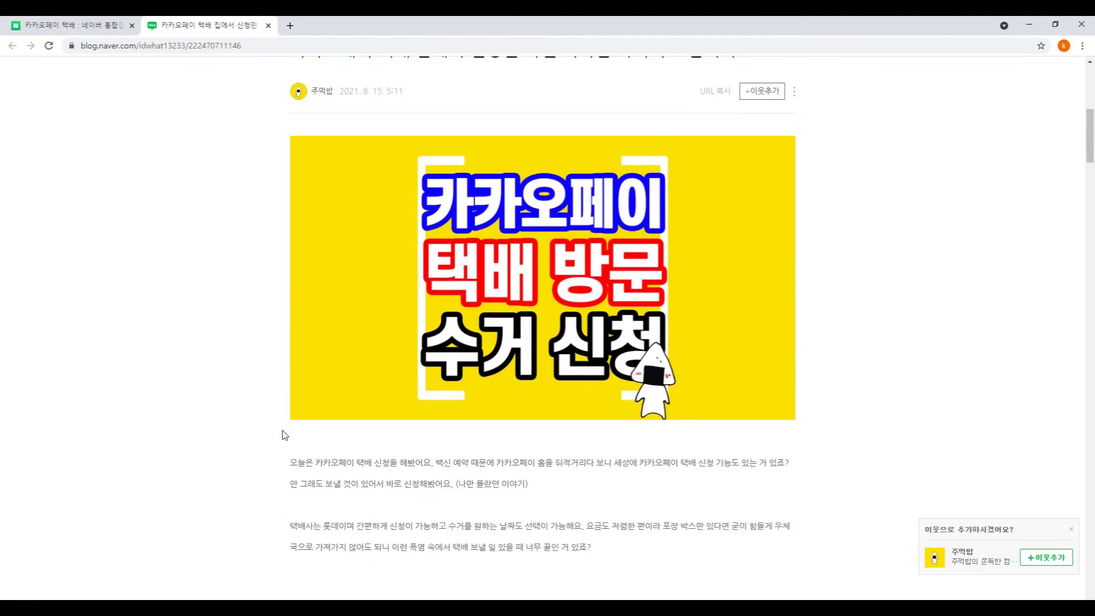
{"action": "scroll", "coordinate": [285, 463], "scroll_direction": "up", "scroll_amount": 1}
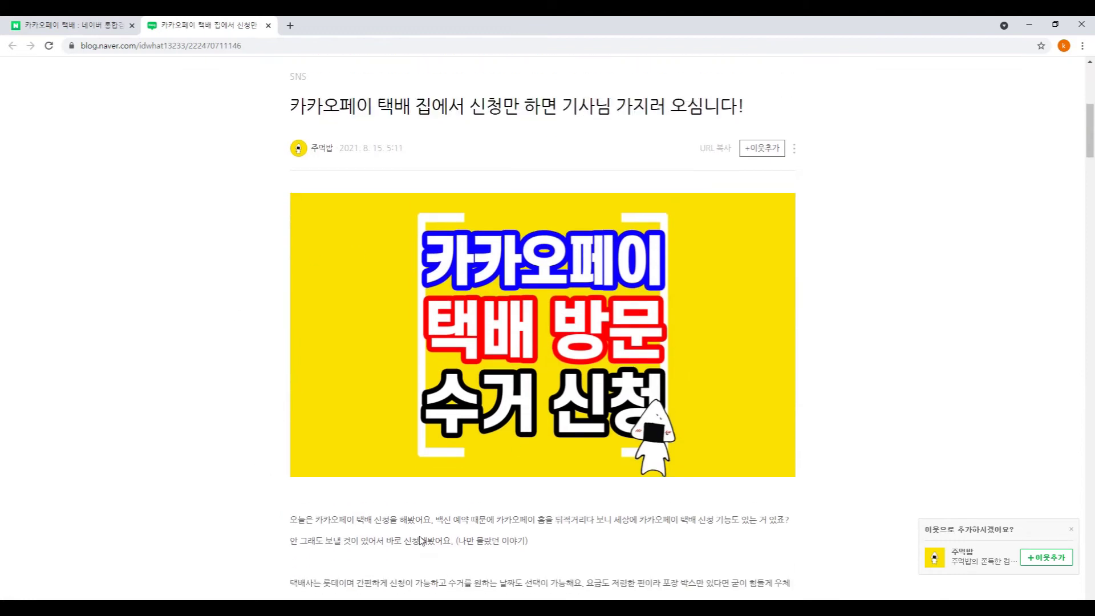
{"action": "scroll", "coordinate": [393, 534], "scroll_direction": "down", "scroll_amount": 1}
{"action": "scroll", "coordinate": [393, 535], "scroll_direction": "down", "scroll_amount": 1}
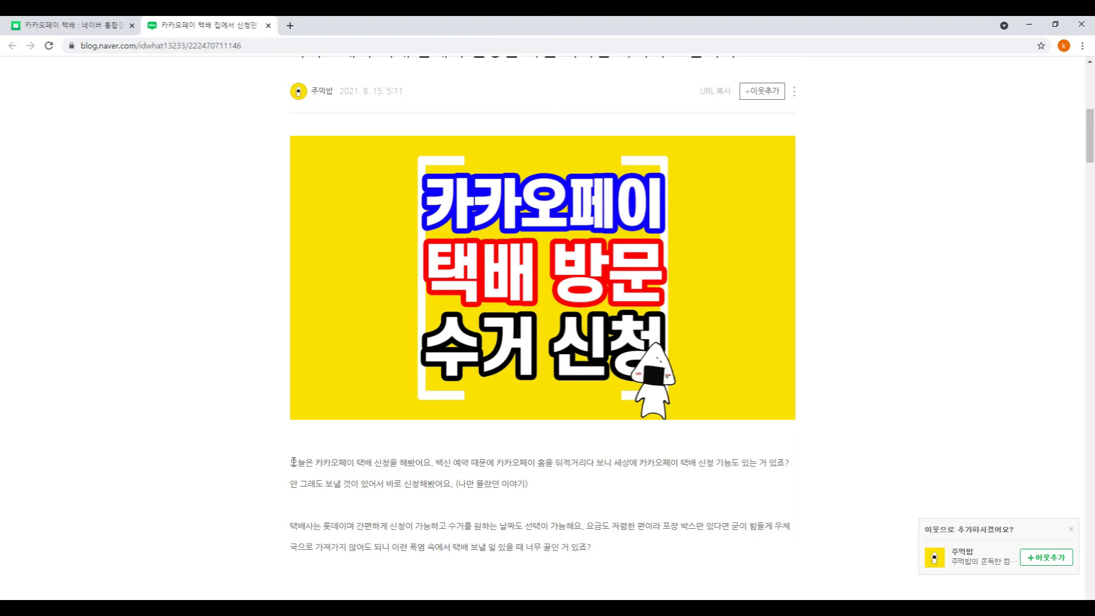
{"action": "scroll", "coordinate": [478, 475], "scroll_direction": "down", "scroll_amount": 1}
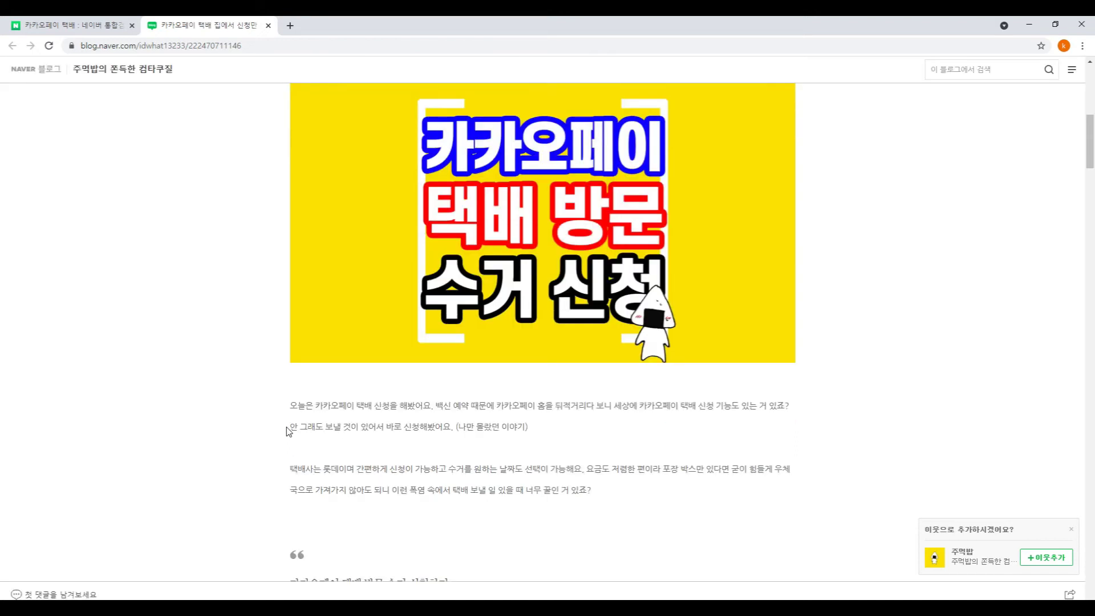
{"action": "left_click_drag", "start_coordinate": [292, 405], "coordinate": [379, 426]}
{"action": "left_click", "coordinate": [379, 419]}
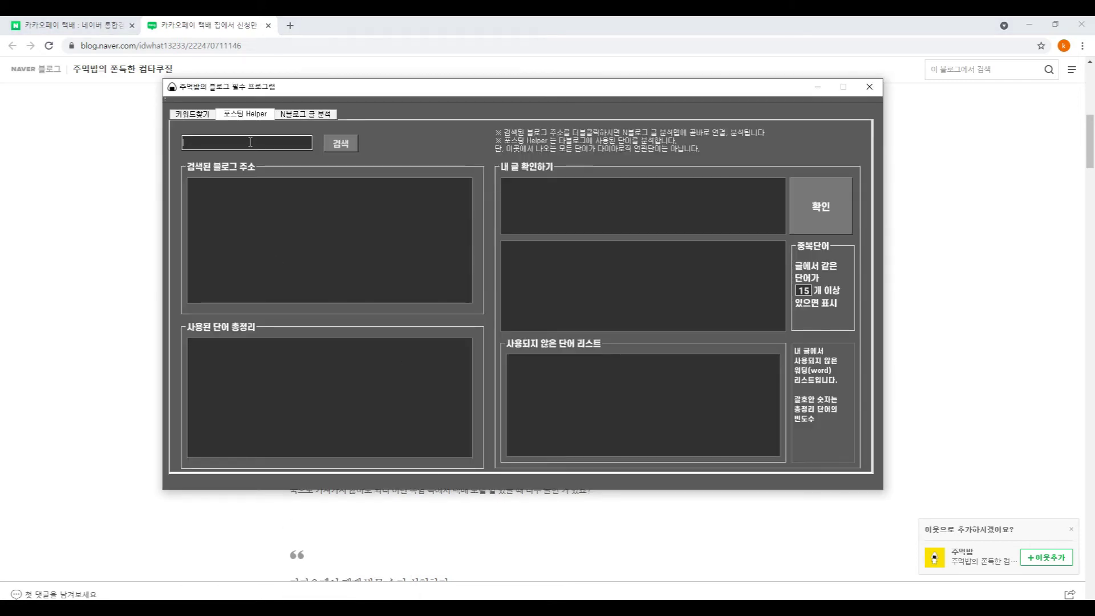
Switch back to the 포스팅 Helper and search it for the keyword 카카오페이 택배.
{"action": "type", "text": "카카오"}
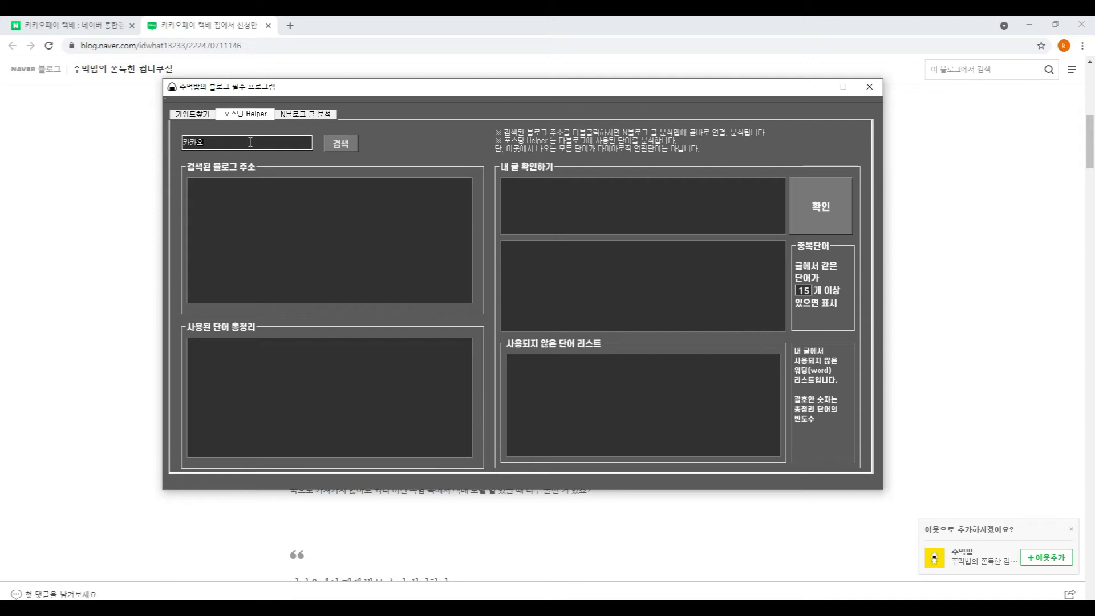
{"action": "type", "text": "페이 택배"}
{"action": "key", "text": "Return"}
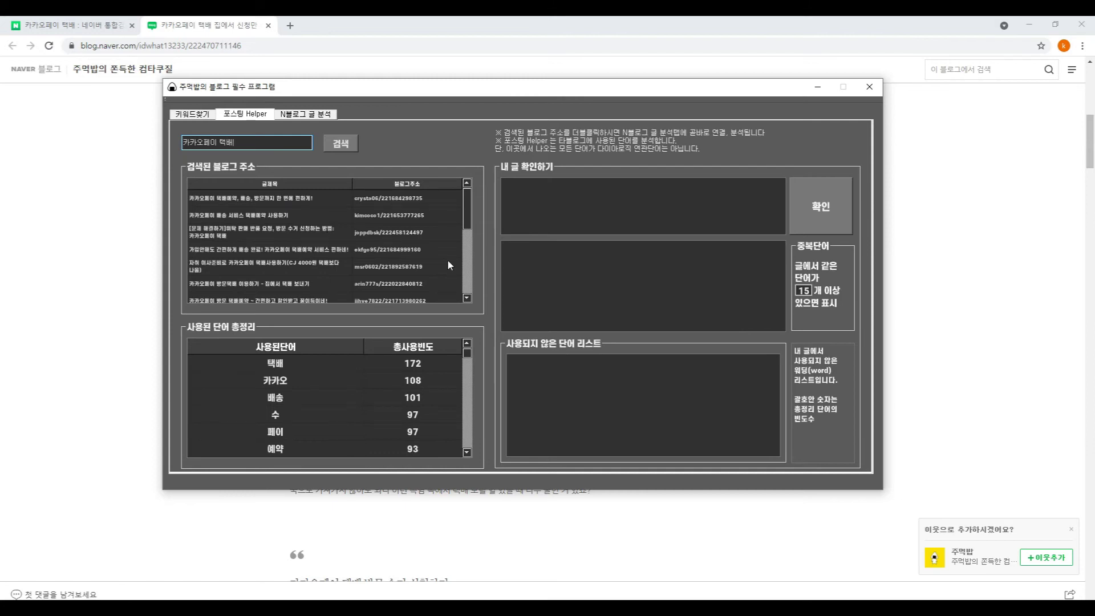
Examine the most used words in 사용된 단어 총정리 and the list of found blog addresses.
{"action": "left_click", "coordinate": [316, 366]}
{"action": "left_click", "coordinate": [343, 381]}
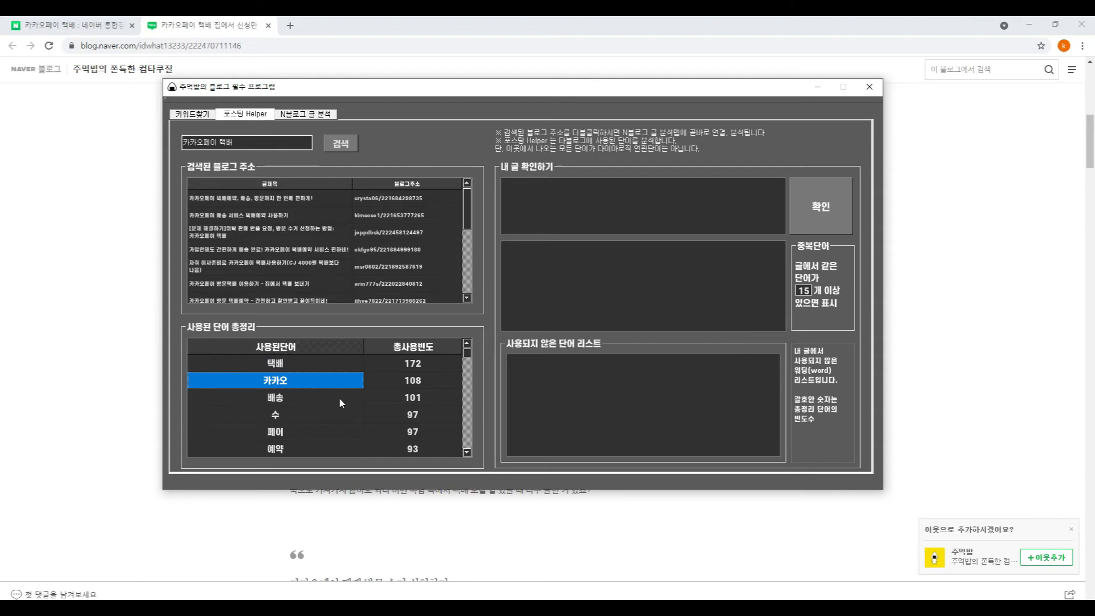
{"action": "left_click", "coordinate": [338, 402]}
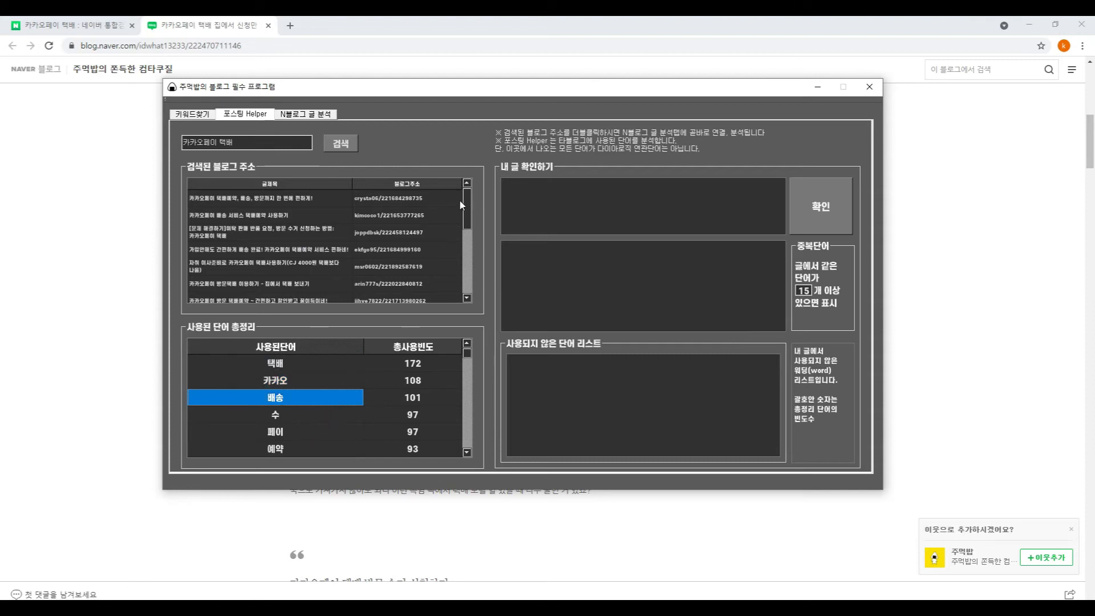
{"action": "mouse_move", "coordinate": [468, 206]}
{"action": "left_mouse_down"}
{"action": "mouse_move", "coordinate": [473, 290]}
{"action": "mouse_move", "coordinate": [478, 205]}
{"action": "left_mouse_up"}
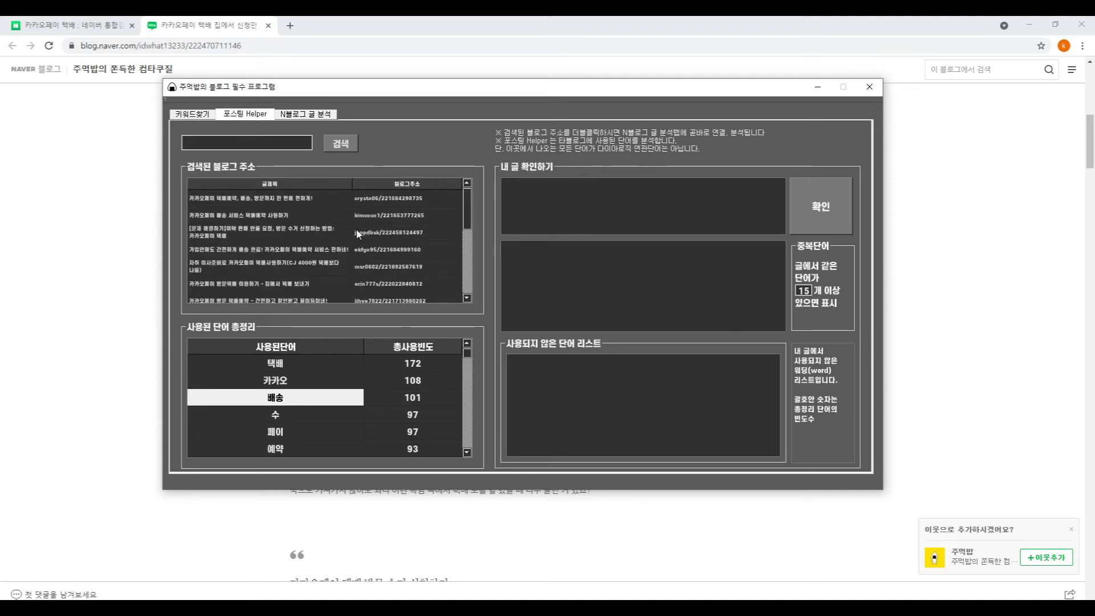
{"action": "left_click", "coordinate": [320, 362]}
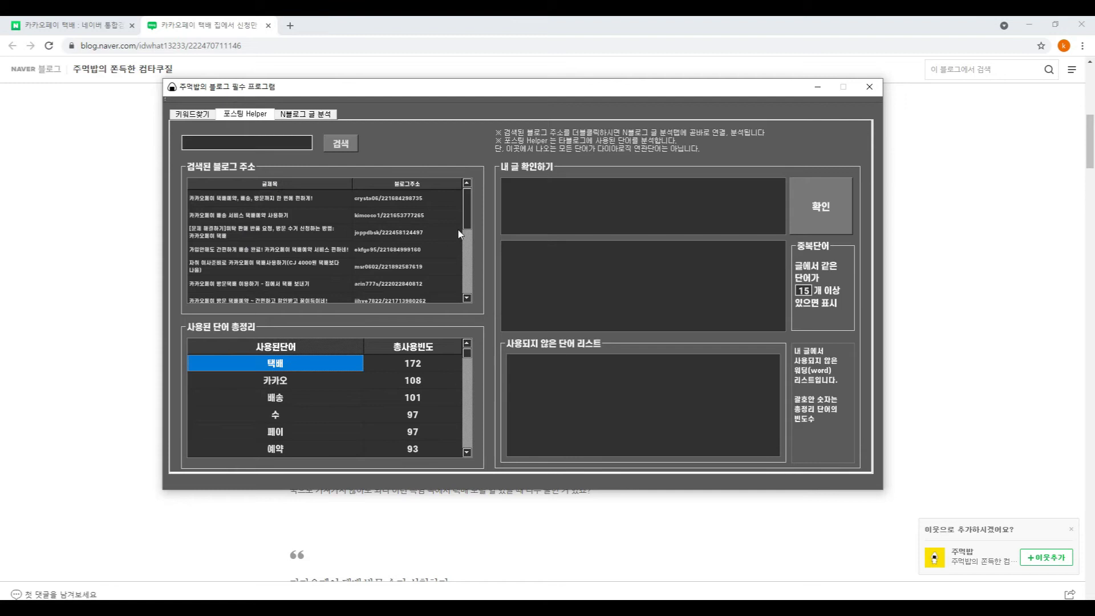
{"action": "left_click_drag", "start_coordinate": [469, 209], "coordinate": [471, 236]}
{"action": "scroll", "coordinate": [470, 236], "scroll_direction": "up", "scroll_amount": 2}
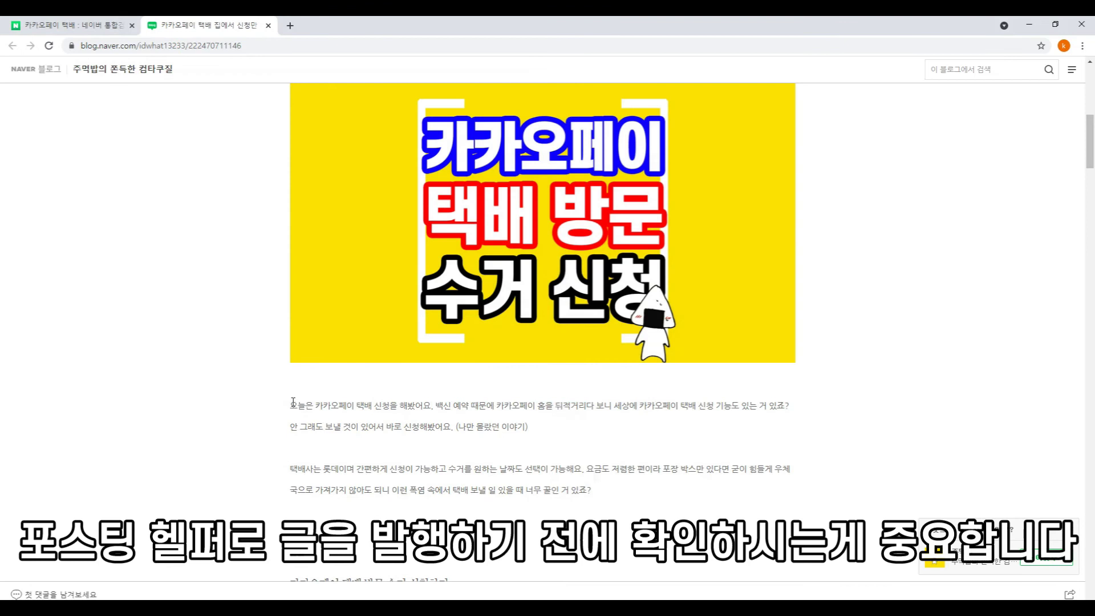
Switch to the blog post in Chrome and copy its body text, from the first sentence to the closing paragraph.
{"action": "left_click_drag", "start_coordinate": [293, 401], "coordinate": [505, 507]}
{"action": "scroll", "coordinate": [462, 442], "scroll_direction": "down", "scroll_amount": 15}
{"action": "scroll", "coordinate": [462, 442], "scroll_direction": "down", "scroll_amount": 15}
{"action": "scroll", "coordinate": [462, 442], "scroll_direction": "up", "scroll_amount": 8}
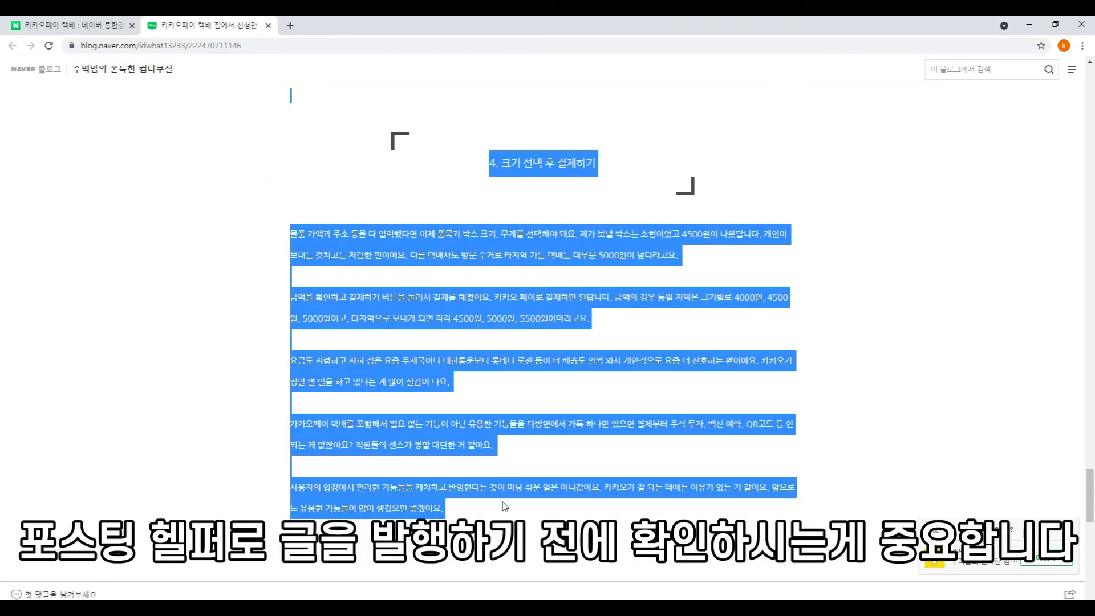
{"action": "right_click", "coordinate": [465, 437]}
{"action": "left_click", "coordinate": [488, 446]}
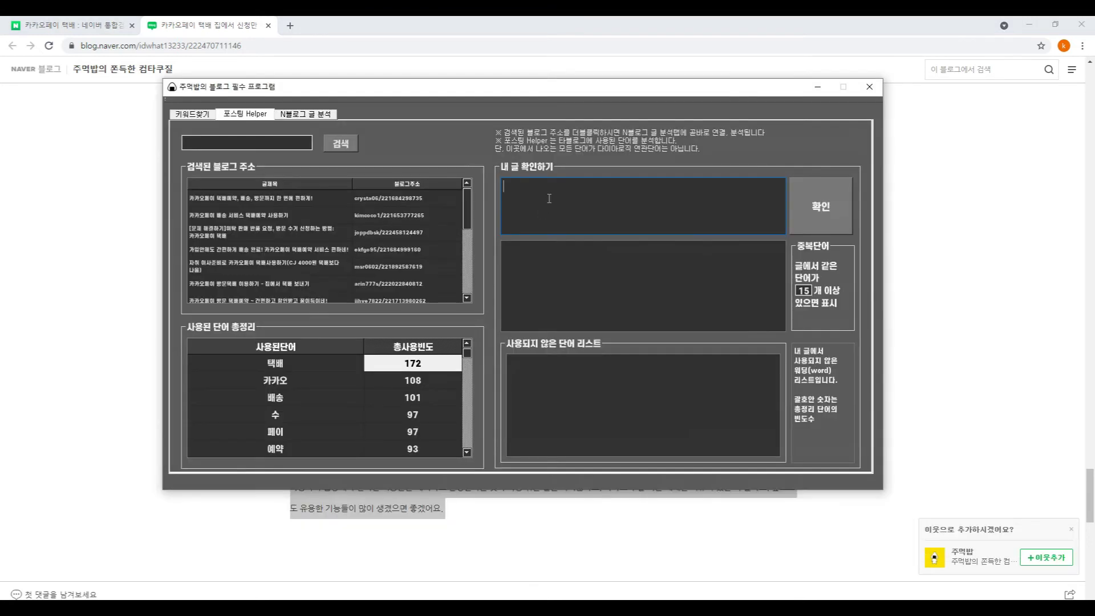
Paste the copied post into the 내 글 확인하기 field of 포스팅 Helper, delete the extra text at its end and run the check.
{"action": "key", "text": "ctrl+v"}
{"action": "left_click_drag", "start_coordinate": [565, 221], "coordinate": [504, 208]}
{"action": "key", "text": "BackSpace"}
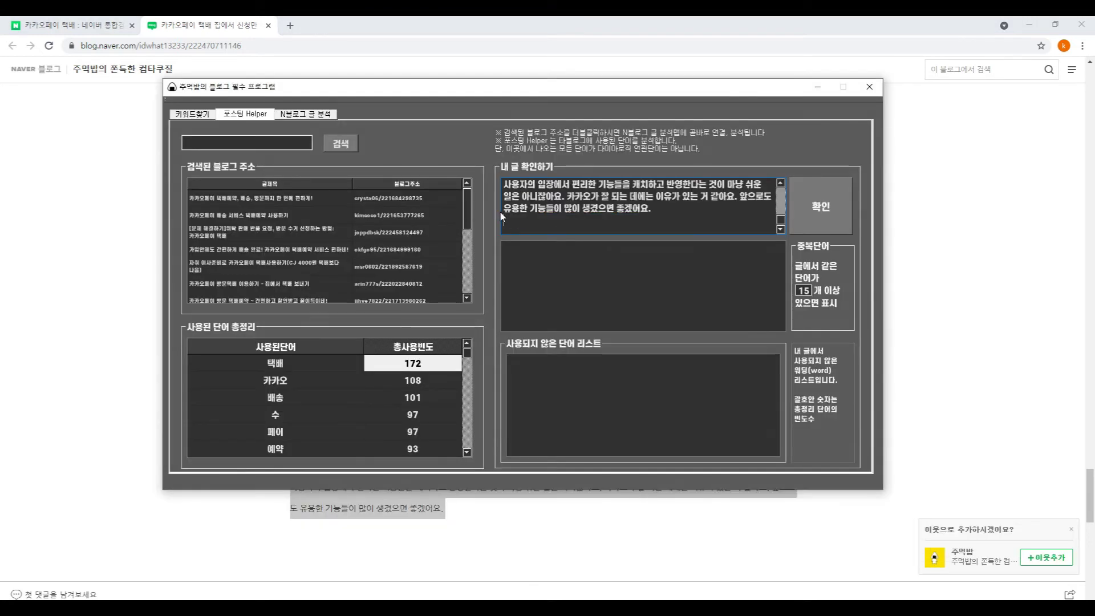
{"action": "left_click", "coordinate": [821, 207]}
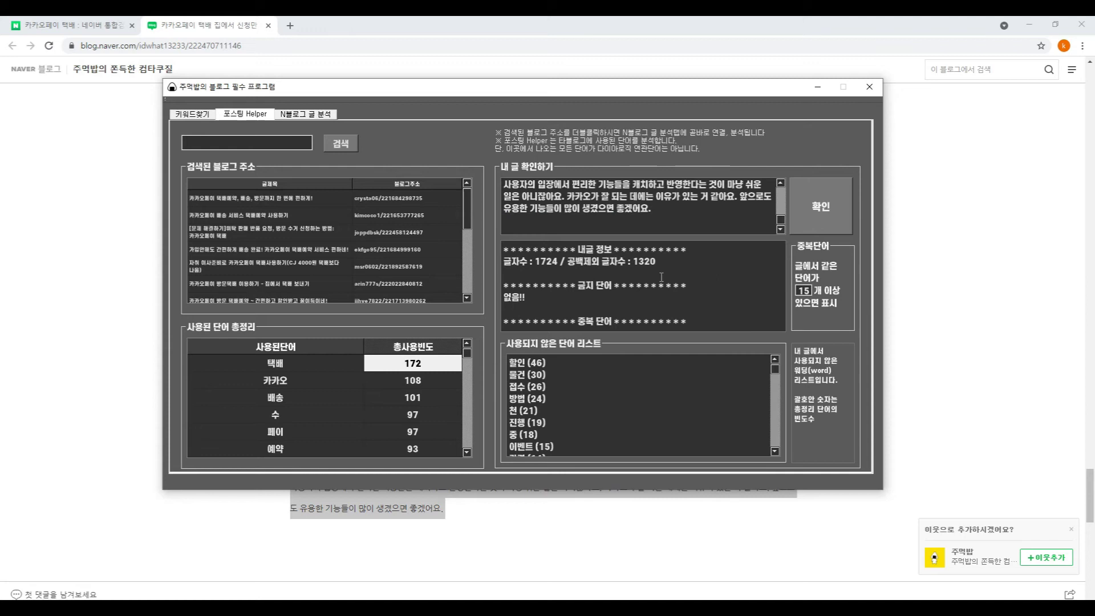
Review the post's character counts with and without spaces and the 금지 단어 section of the check result.
{"action": "double_click", "coordinate": [536, 262]}
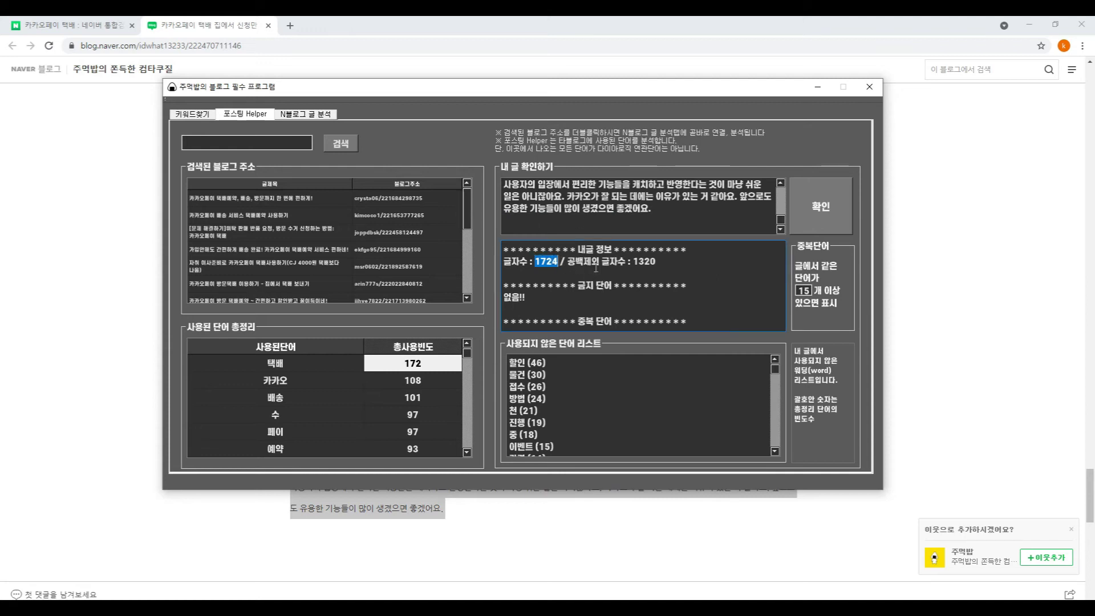
{"action": "double_click", "coordinate": [644, 262]}
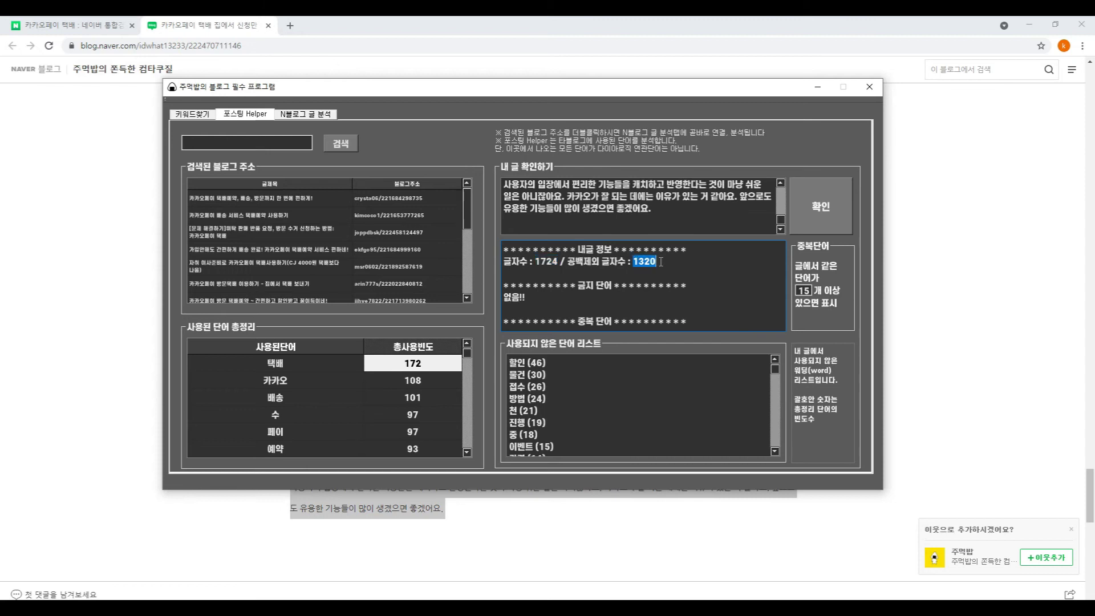
{"action": "left_click", "coordinate": [642, 291]}
{"action": "left_click_drag", "start_coordinate": [524, 298], "coordinate": [524, 282]}
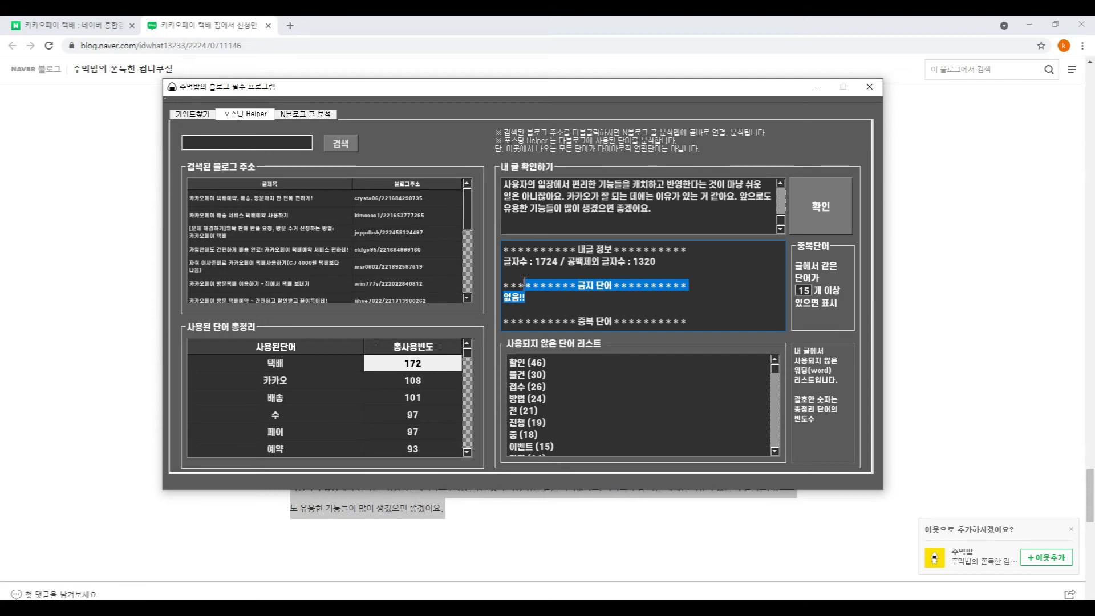
{"action": "left_click", "coordinate": [536, 300]}
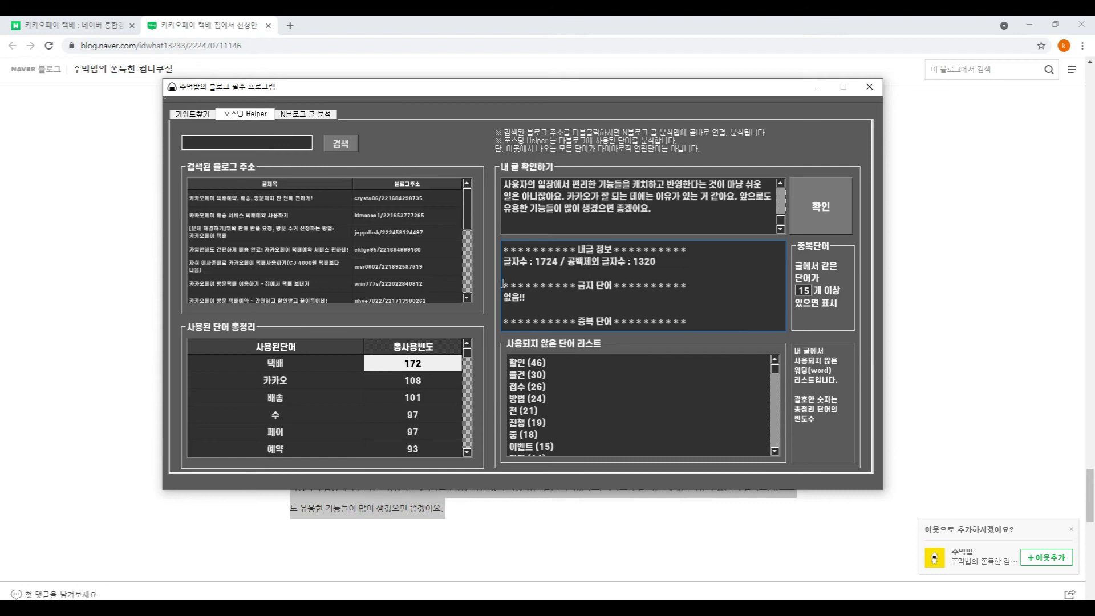
{"action": "left_click_drag", "start_coordinate": [569, 285], "coordinate": [647, 286]}
{"action": "left_click", "coordinate": [648, 288]}
Examine the 중복 단어 section of the check result and the repeat threshold that controls it.
{"action": "left_click_drag", "start_coordinate": [690, 321], "coordinate": [570, 321]}
{"action": "left_click", "coordinate": [569, 321]}
{"action": "left_click", "coordinate": [614, 321], "text": "shift"}
{"action": "left_click", "coordinate": [696, 321]}
{"action": "double_click", "coordinate": [804, 291]}
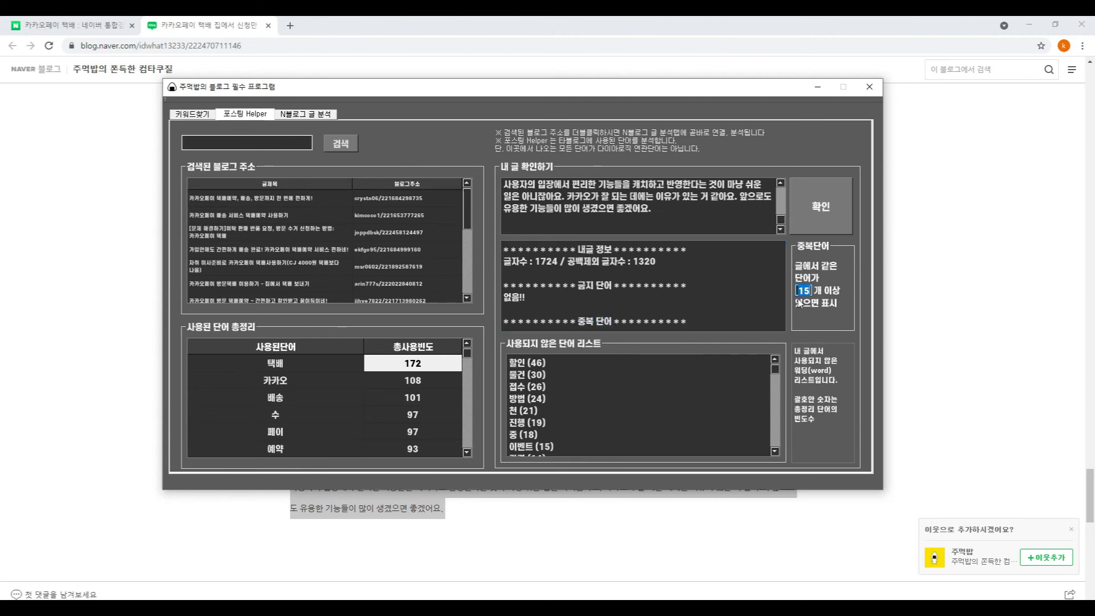
{"action": "left_click", "coordinate": [703, 322]}
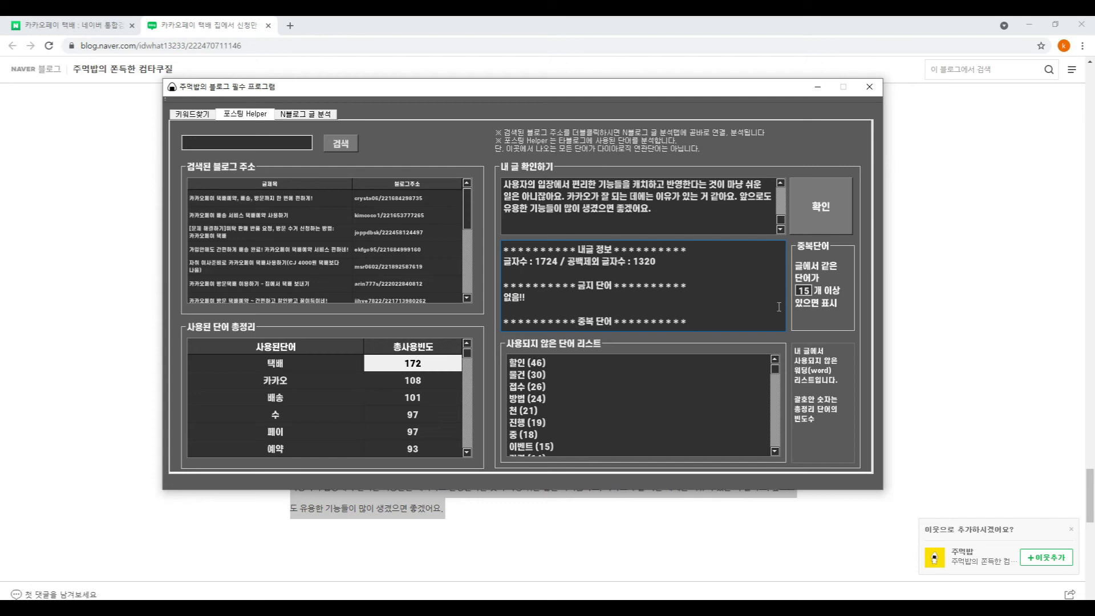
Set the 중복단어 threshold to 2, rerun the check and look through the listed repeated words.
{"action": "key", "text": "Tab"}
{"action": "type", "text": "2"}
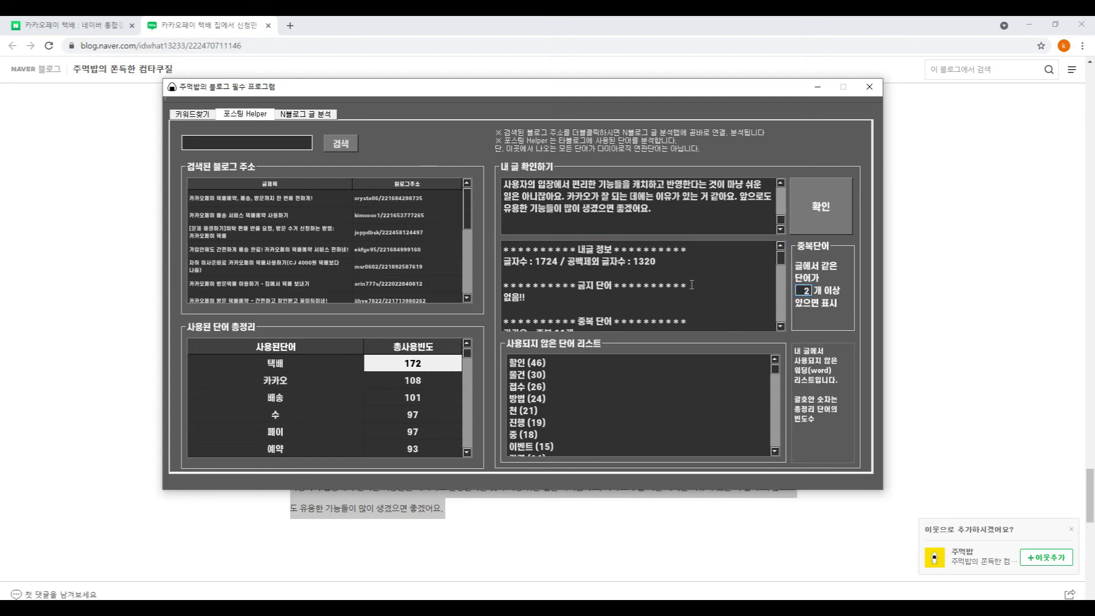
{"action": "scroll", "coordinate": [688, 277], "scroll_direction": "down", "scroll_amount": 3}
{"action": "scroll", "coordinate": [654, 304], "scroll_direction": "up", "scroll_amount": 1}
{"action": "scroll", "coordinate": [565, 306], "scroll_direction": "down", "scroll_amount": 1}
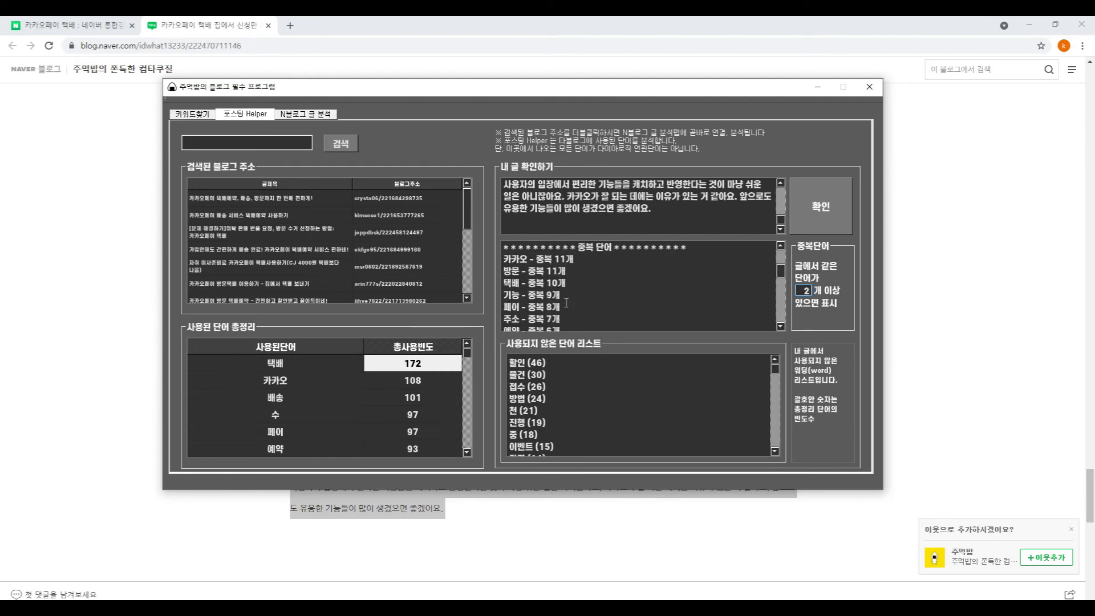
Read the 중복 단어 list through to its last entries and return to the start of the check result.
{"action": "left_click_drag", "start_coordinate": [586, 264], "coordinate": [579, 324]}
{"action": "left_click", "coordinate": [584, 311]}
{"action": "scroll", "coordinate": [585, 308], "scroll_direction": "down", "scroll_amount": 3}
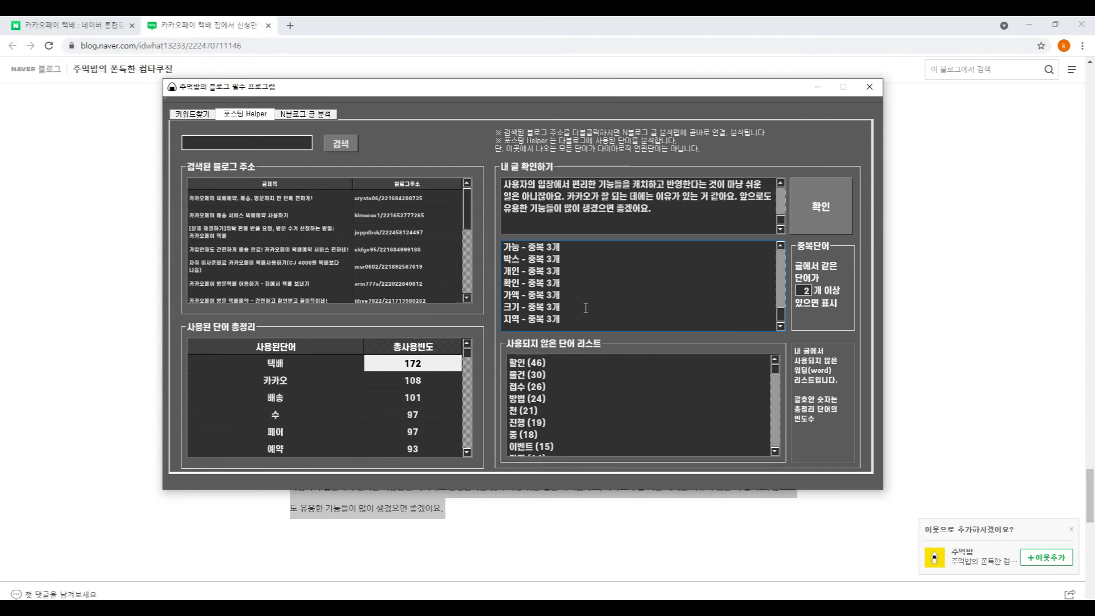
{"action": "scroll", "coordinate": [585, 308], "scroll_direction": "up", "scroll_amount": 5}
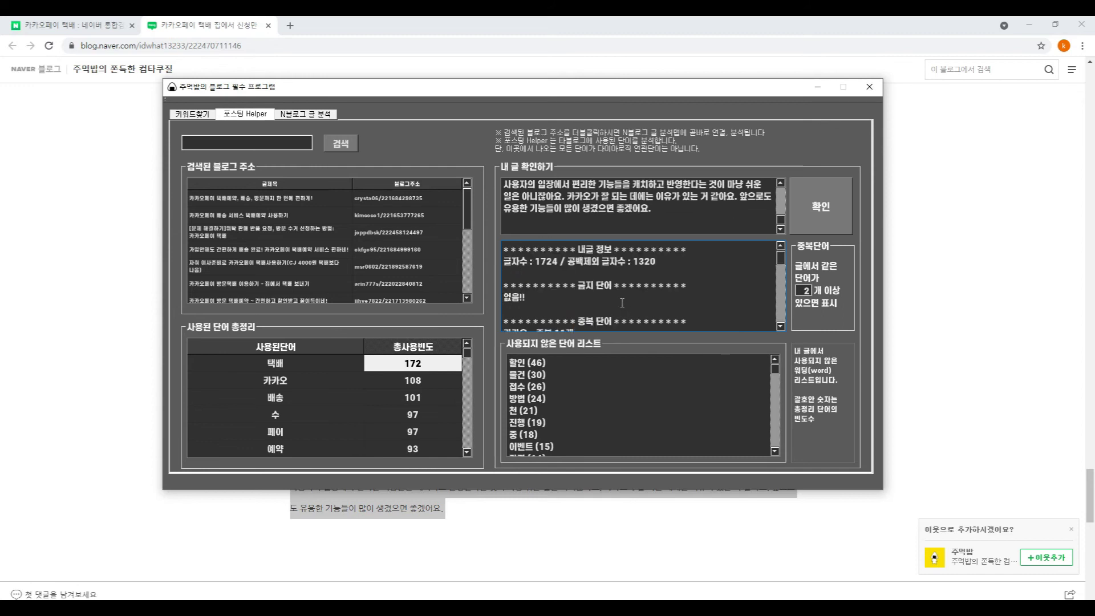
Compare the words in 사용되지 않은 단어 리스트 with the 사용된 단어 총정리 table and the checked post text.
{"action": "left_click_drag", "start_coordinate": [582, 383], "coordinate": [548, 413]}
{"action": "left_click", "coordinate": [547, 413]}
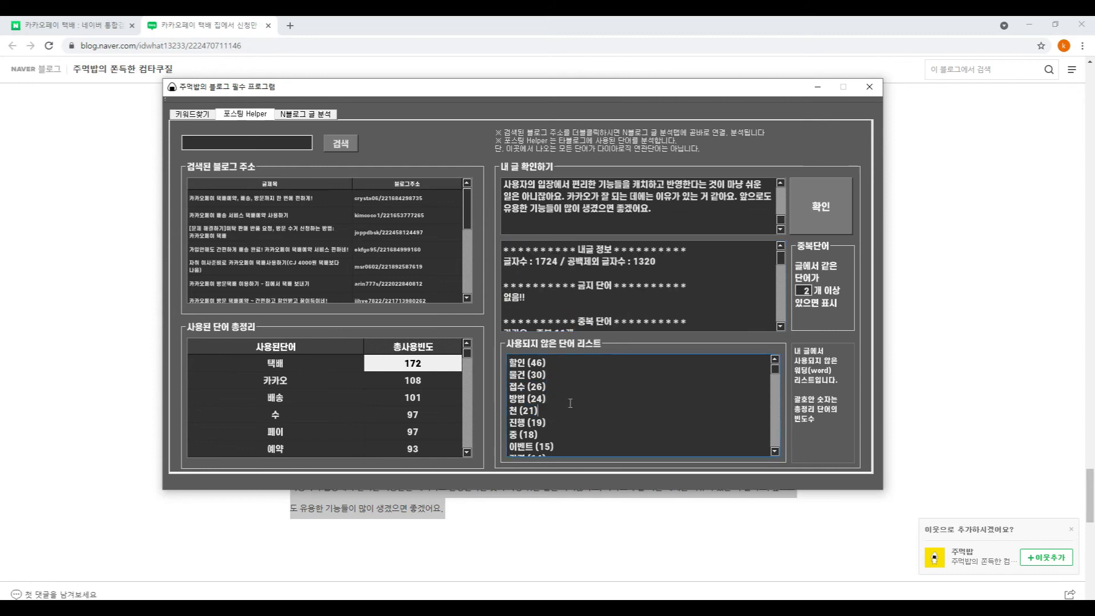
{"action": "left_click", "coordinate": [310, 363]}
{"action": "left_click", "coordinate": [306, 375]}
{"action": "mouse_move", "coordinate": [468, 359]}
{"action": "left_mouse_down"}
{"action": "mouse_move", "coordinate": [467, 448]}
{"action": "mouse_move", "coordinate": [471, 340]}
{"action": "left_mouse_up"}
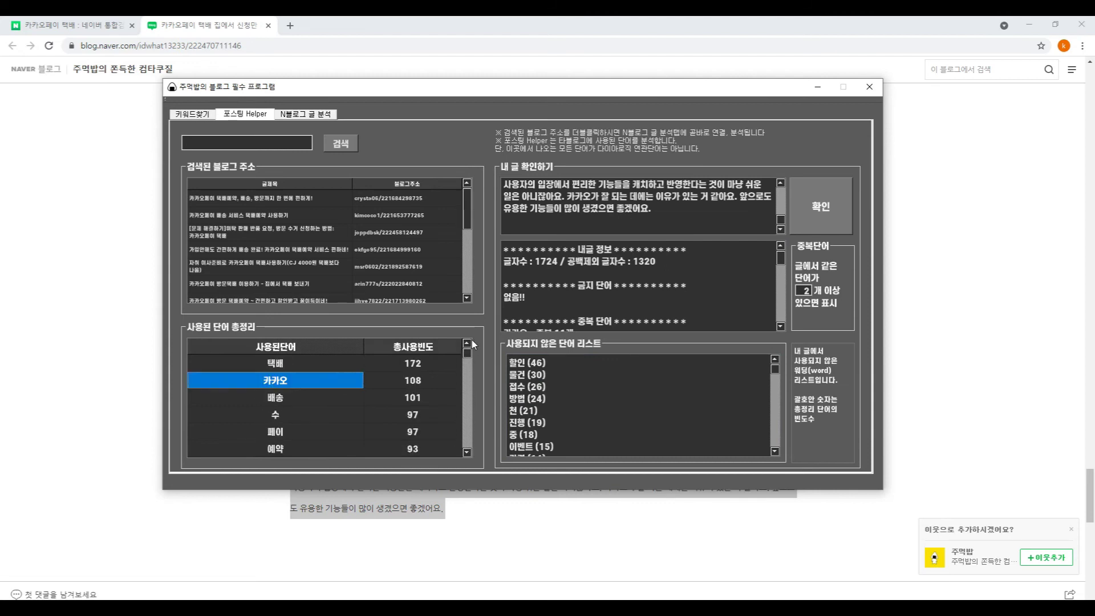
{"action": "left_click", "coordinate": [542, 214]}
{"action": "left_click_drag", "start_coordinate": [538, 436], "coordinate": [543, 362]}
{"action": "left_click", "coordinate": [509, 362]}
{"action": "left_click", "coordinate": [620, 389]}
Examine the lower-frequency words further down 사용되지 않은 단어 리스트.
{"action": "scroll", "coordinate": [684, 402], "scroll_direction": "down", "scroll_amount": 5}
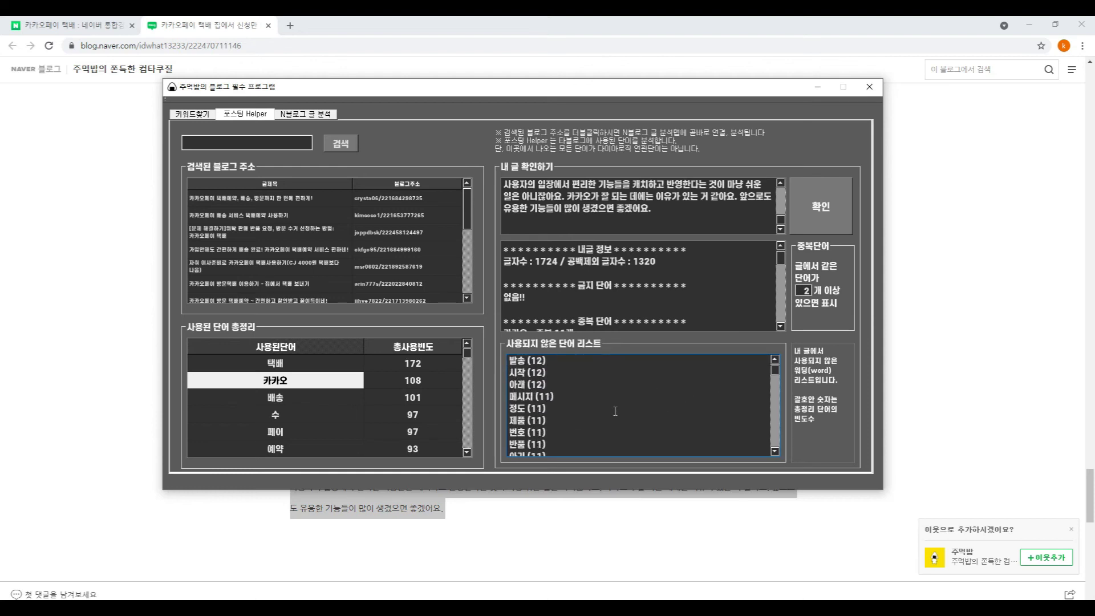
{"action": "scroll", "coordinate": [584, 405], "scroll_direction": "down", "scroll_amount": 5}
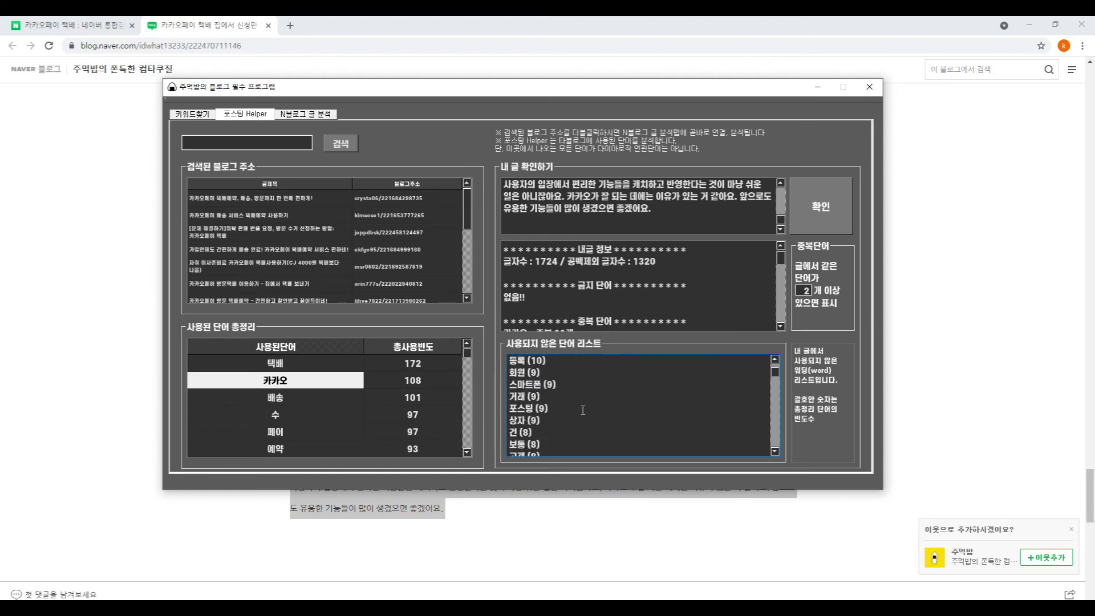
{"action": "scroll", "coordinate": [583, 411], "scroll_direction": "down", "scroll_amount": 3}
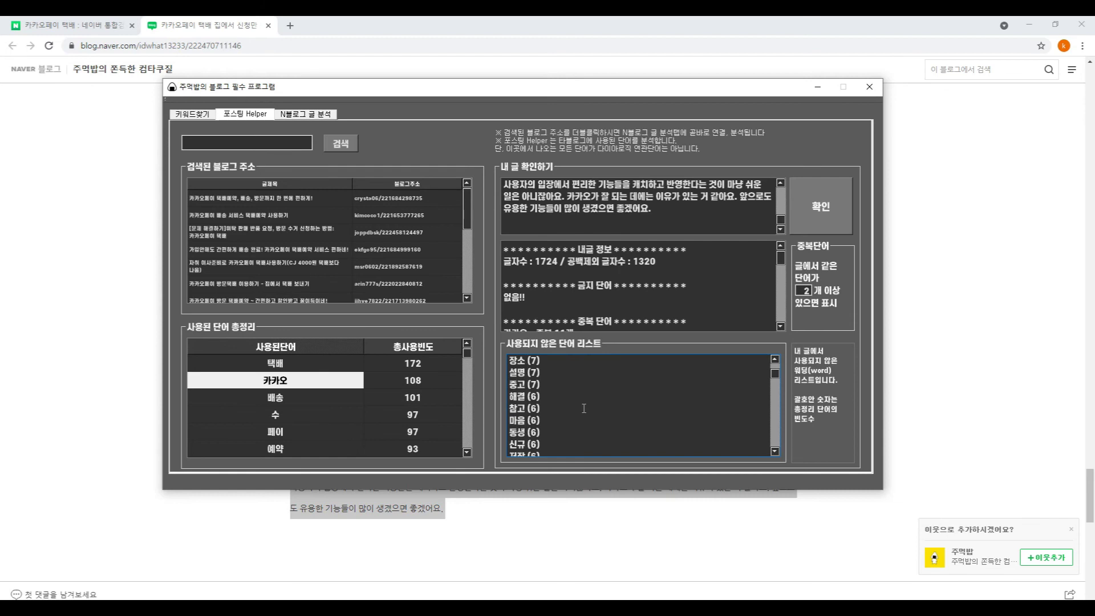
{"action": "scroll", "coordinate": [584, 408], "scroll_direction": "down", "scroll_amount": 3}
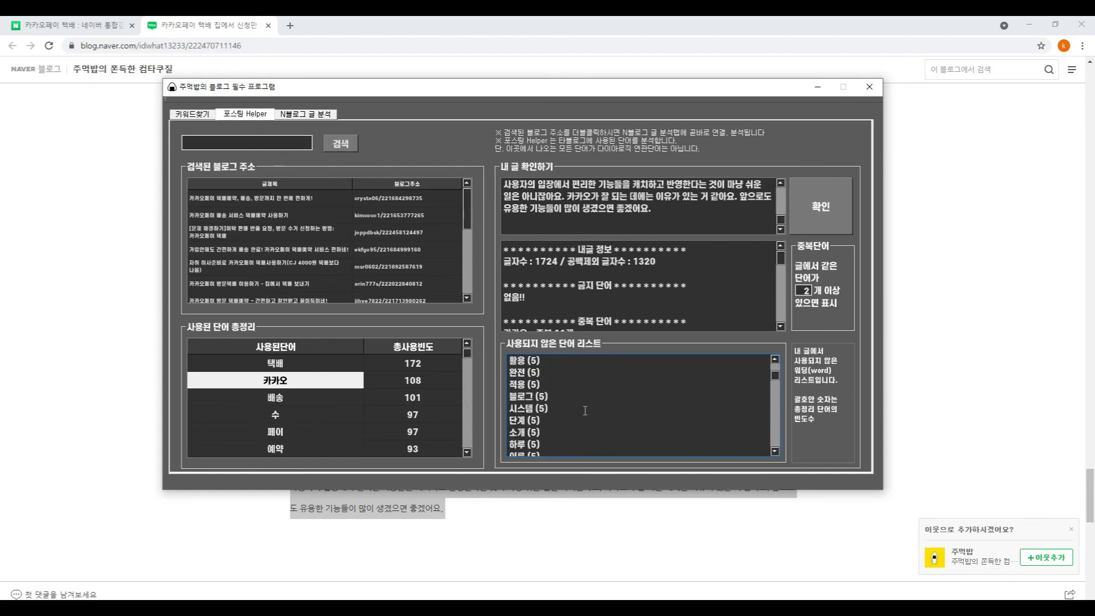
{"action": "left_click_drag", "start_coordinate": [560, 435], "coordinate": [550, 389]}
{"action": "scroll", "coordinate": [582, 405], "scroll_direction": "down", "scroll_amount": 3}
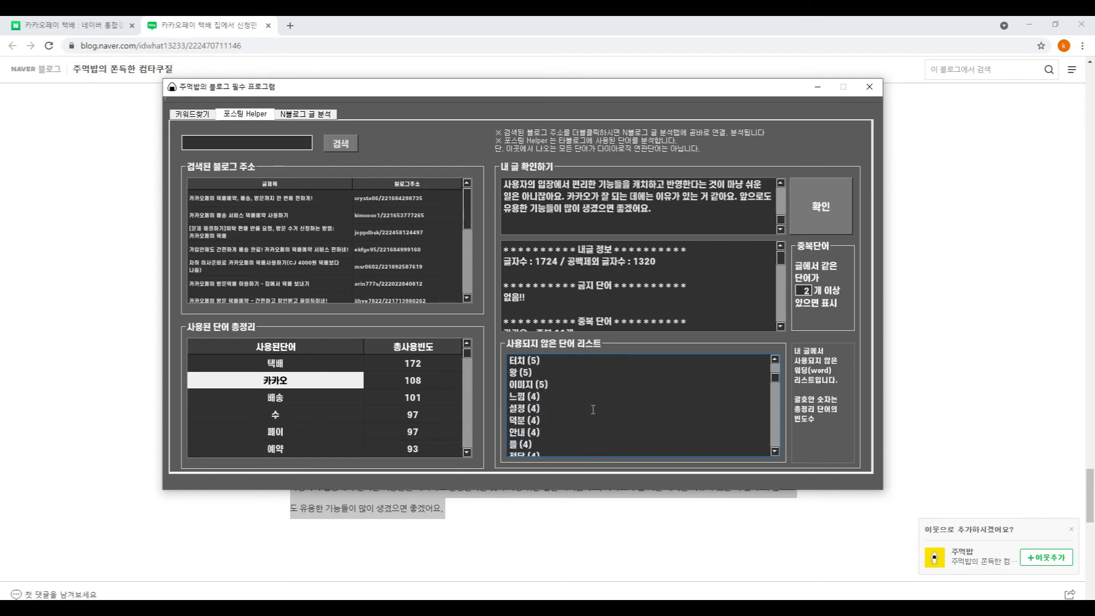
{"action": "scroll", "coordinate": [593, 410], "scroll_direction": "down", "scroll_amount": 1}
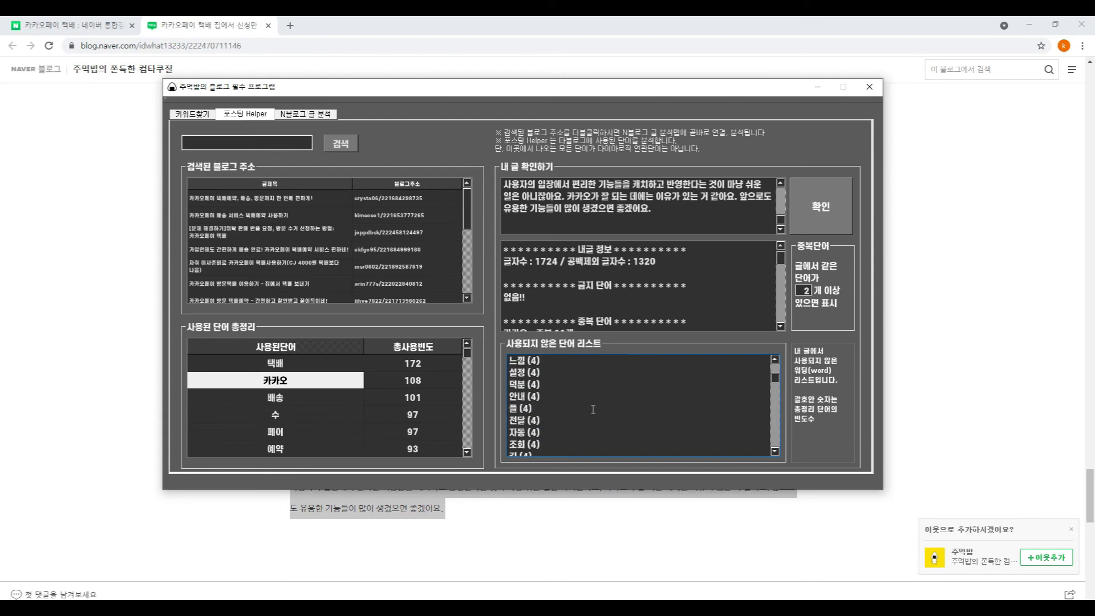
Paste the copied address of the open Naver blog post into N블로그 글 분석 and run the analysis.
{"action": "left_click", "coordinate": [311, 116]}
{"action": "left_click", "coordinate": [273, 141]}
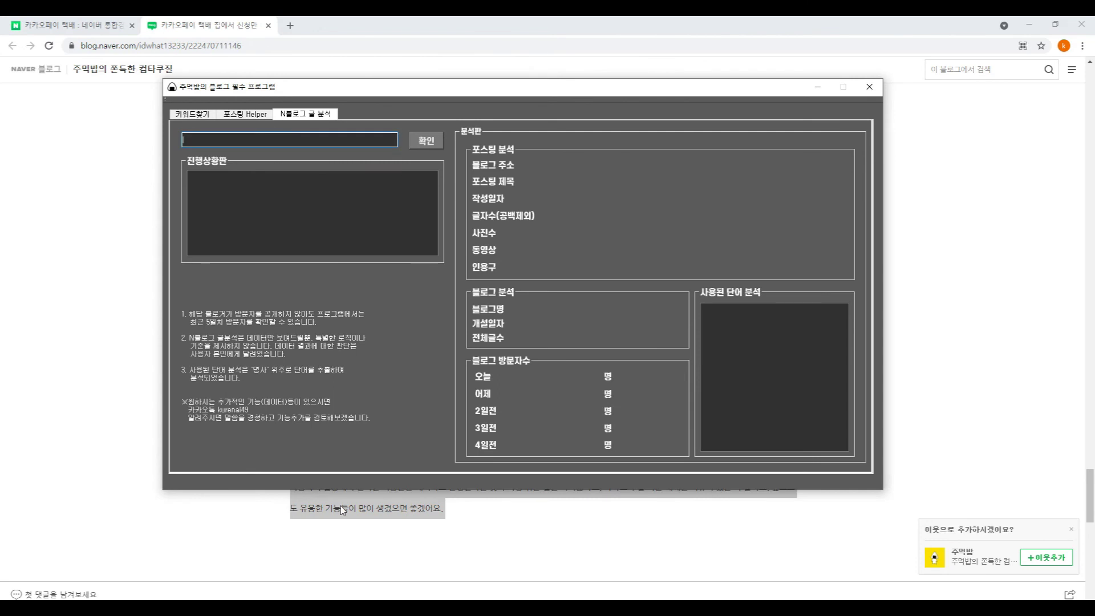
{"action": "key", "text": "ctrl+v"}
{"action": "left_click", "coordinate": [432, 142]}
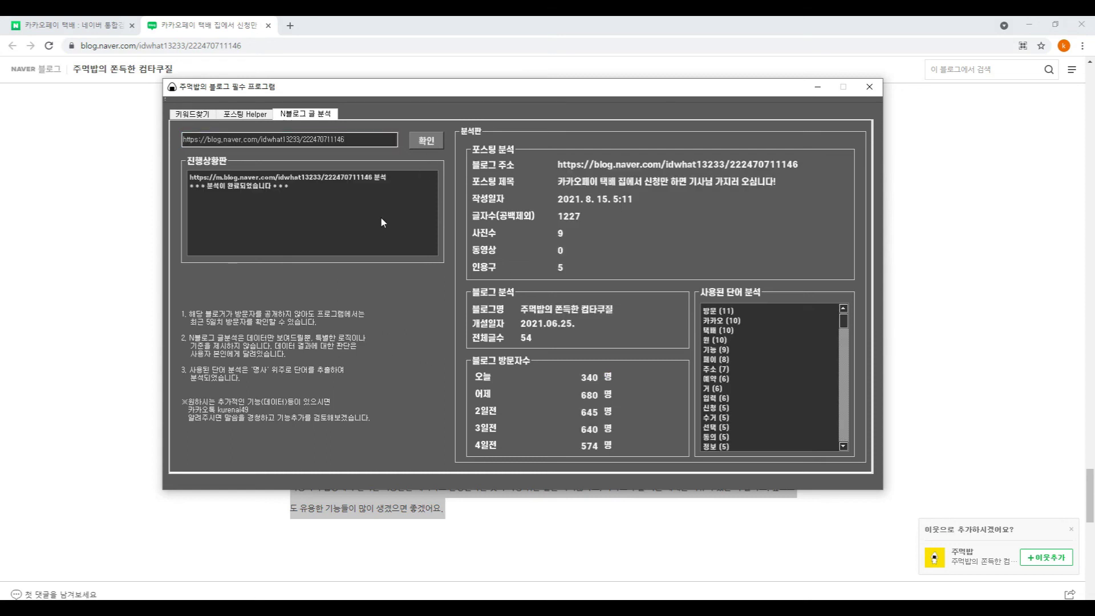
Analyse the post "카카오페이 택배예약, 배송, 방문까지 한 번에 편하게!" from the 검색된 블로그 주소 list in 포스팅 Helper.
{"action": "left_click", "coordinate": [251, 115]}
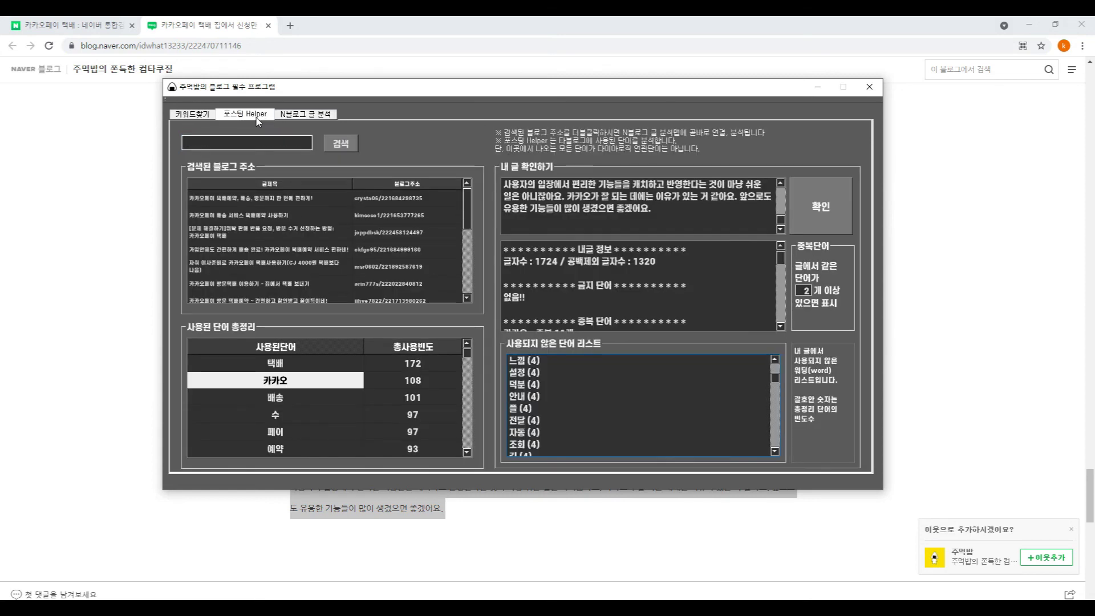
{"action": "left_click", "coordinate": [382, 199]}
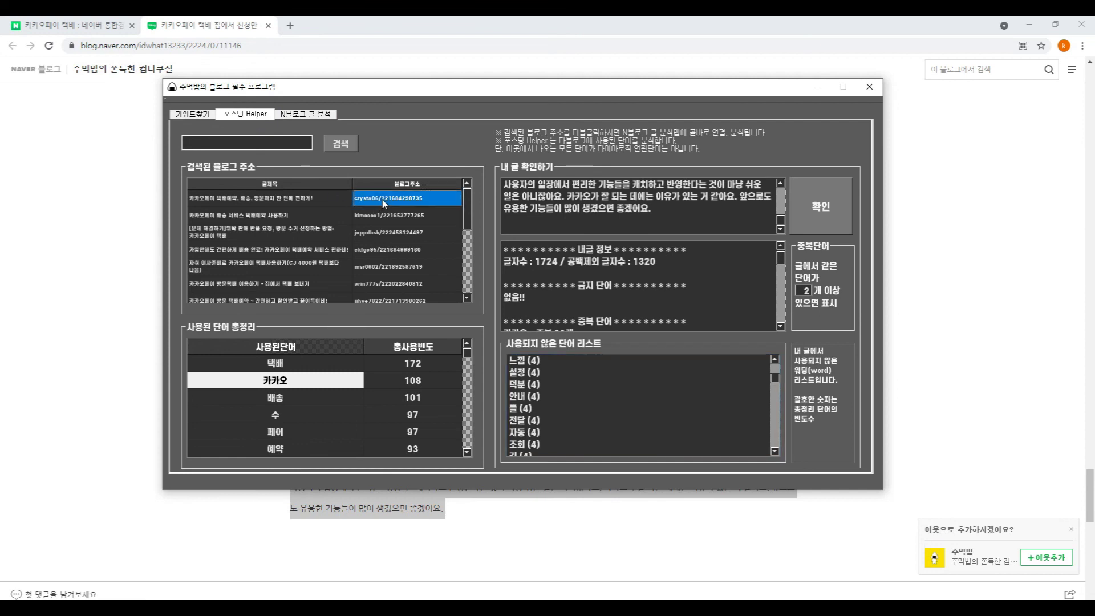
{"action": "double_click", "coordinate": [383, 198]}
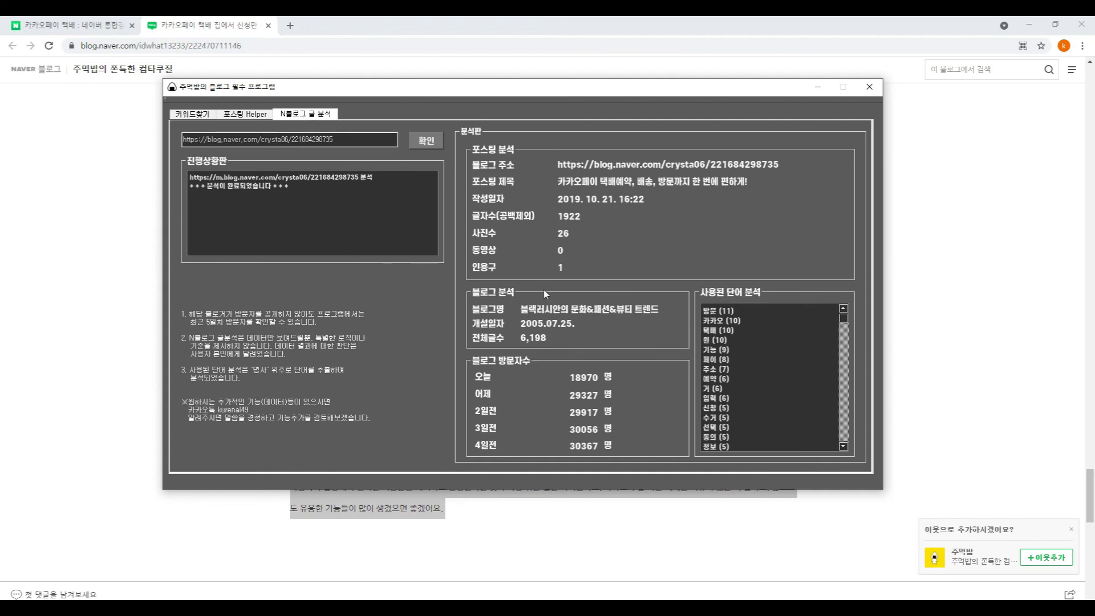
Analyse the listed 포스팅 Helper post whose title starts with "[문제 해결하기]위탁 판매 반품 요청", and return to 키워드찾기.
{"action": "left_click", "coordinate": [251, 116]}
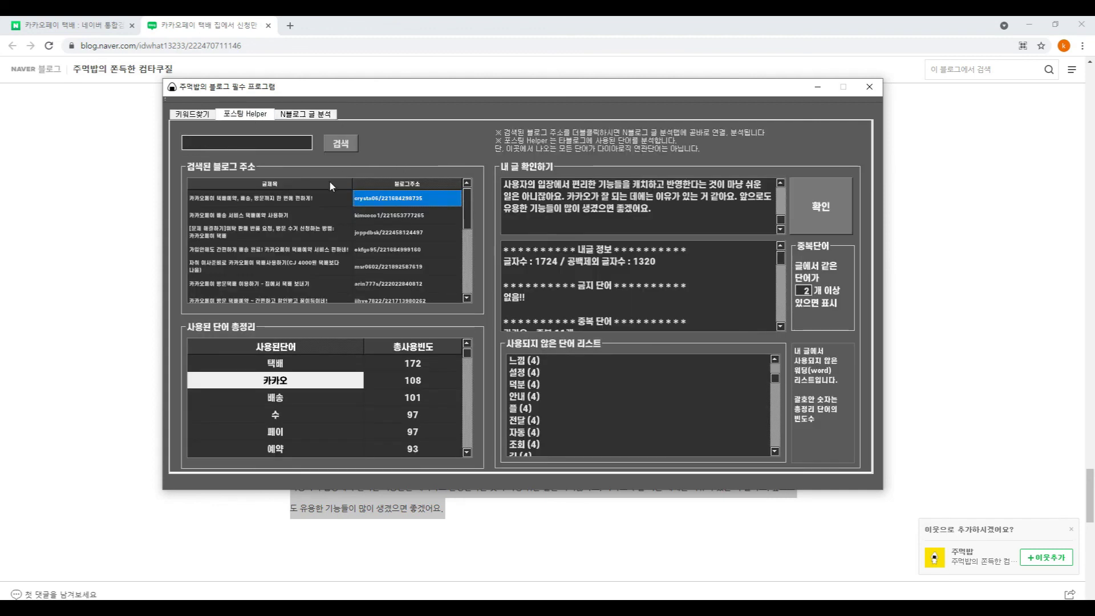
{"action": "left_click", "coordinate": [379, 236]}
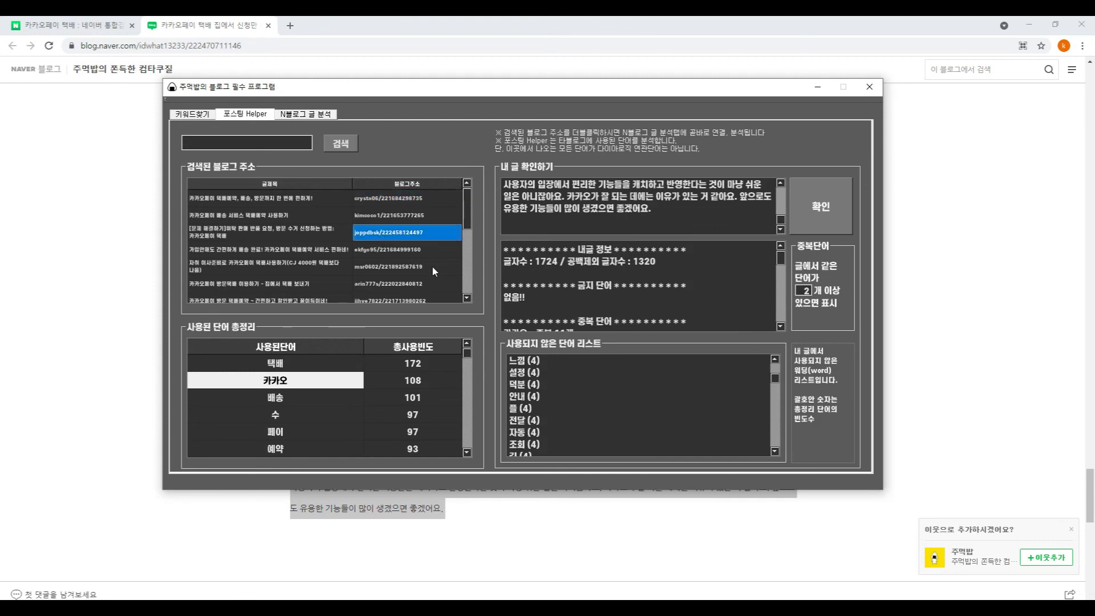
{"action": "double_click", "coordinate": [436, 266]}
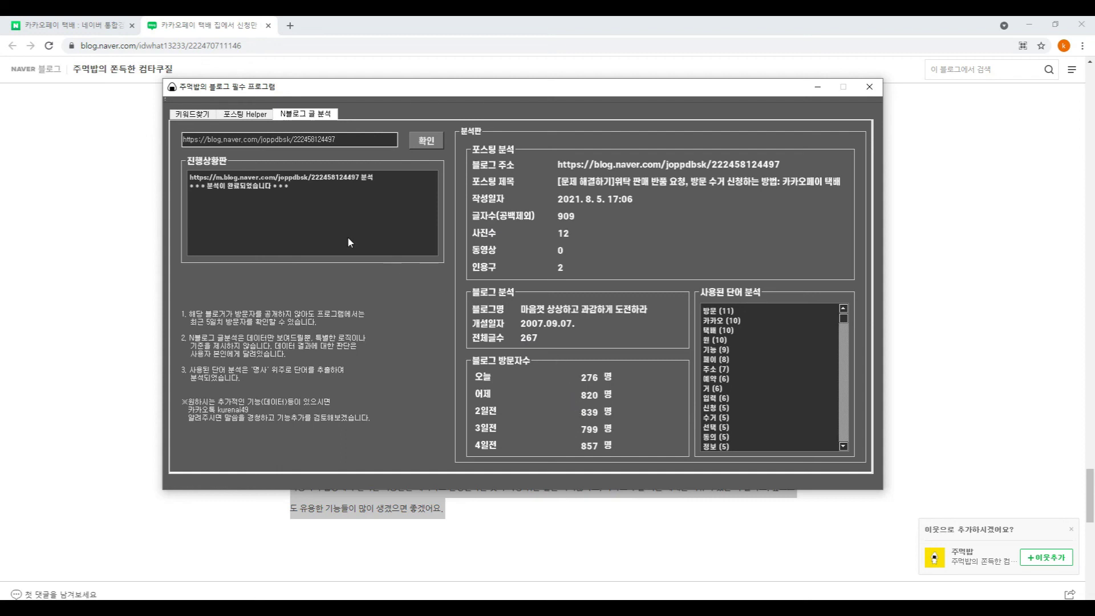
{"action": "left_click", "coordinate": [207, 118]}
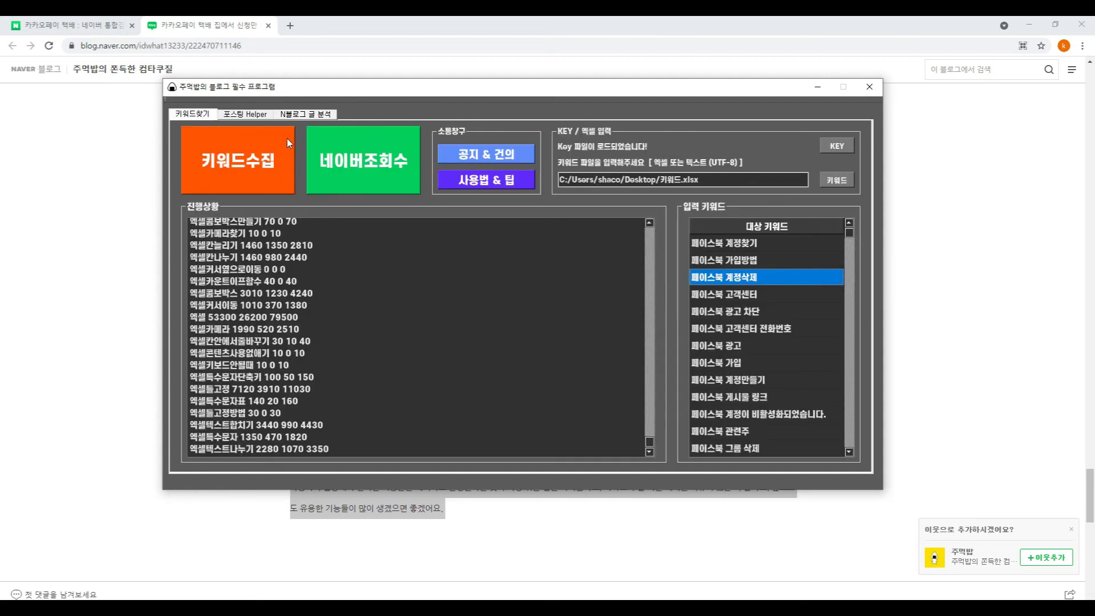